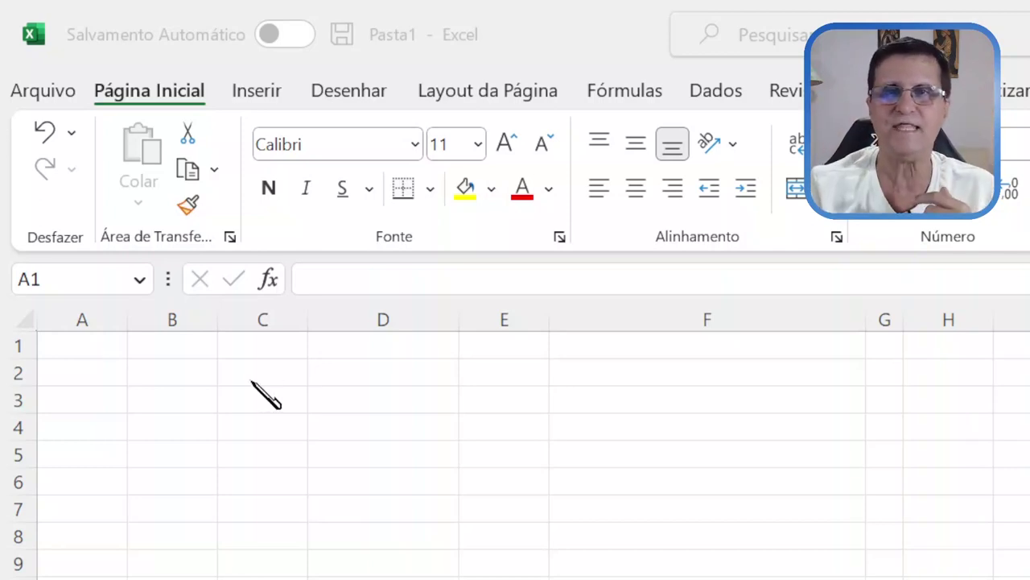
Enter a sample first name in A1 and a surname in B1.
{"action": "left_click", "coordinate": [92, 341]}
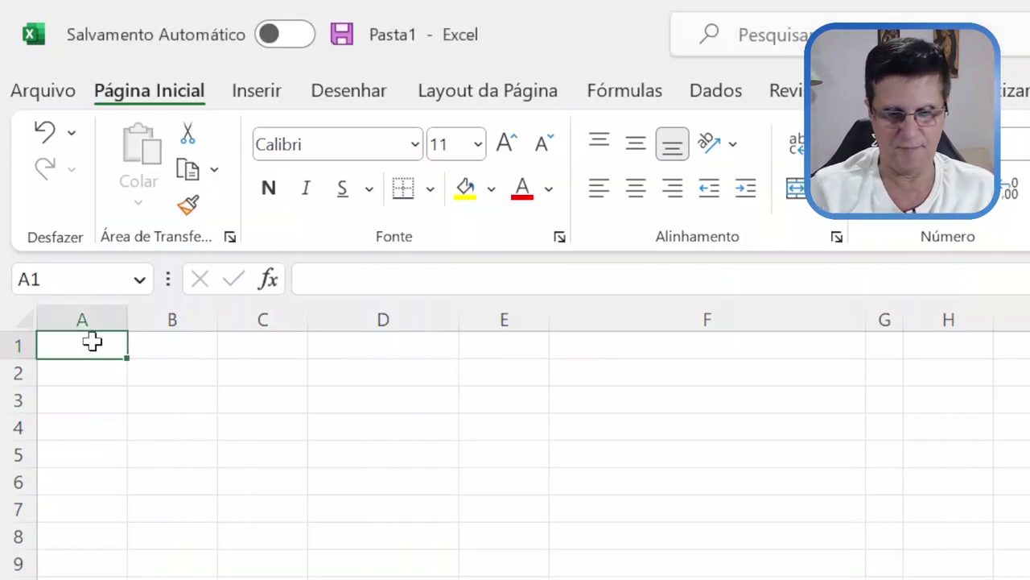
{"action": "type", "text": "José"}
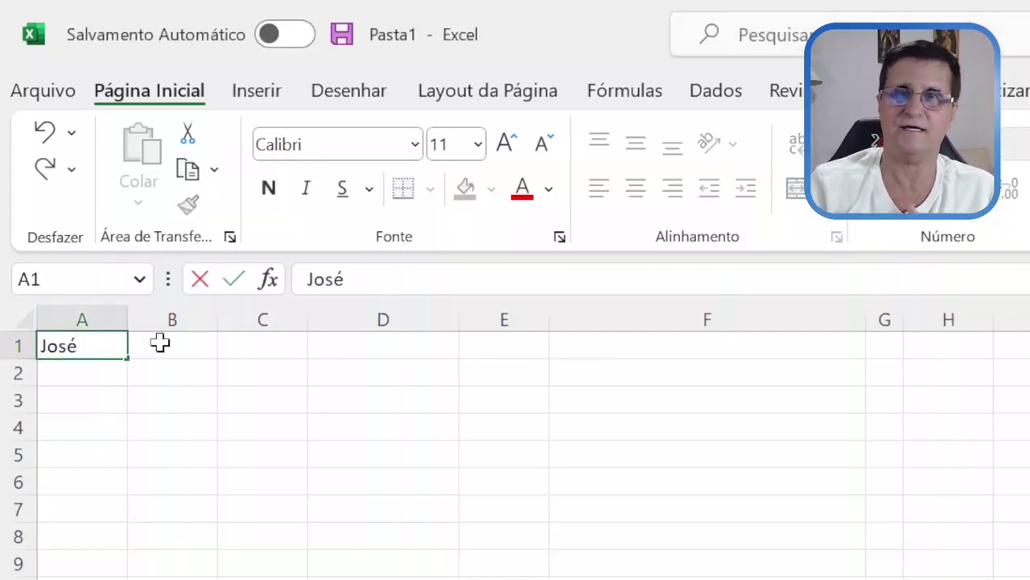
{"action": "left_click", "coordinate": [161, 342]}
{"action": "type", "text": "Fonseca"}
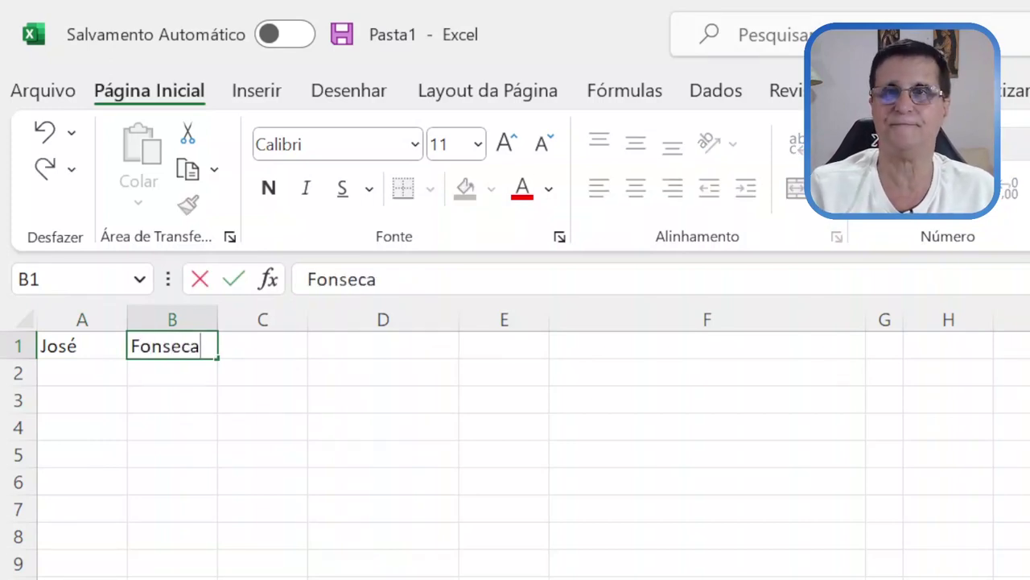
{"action": "left_click", "coordinate": [392, 347]}
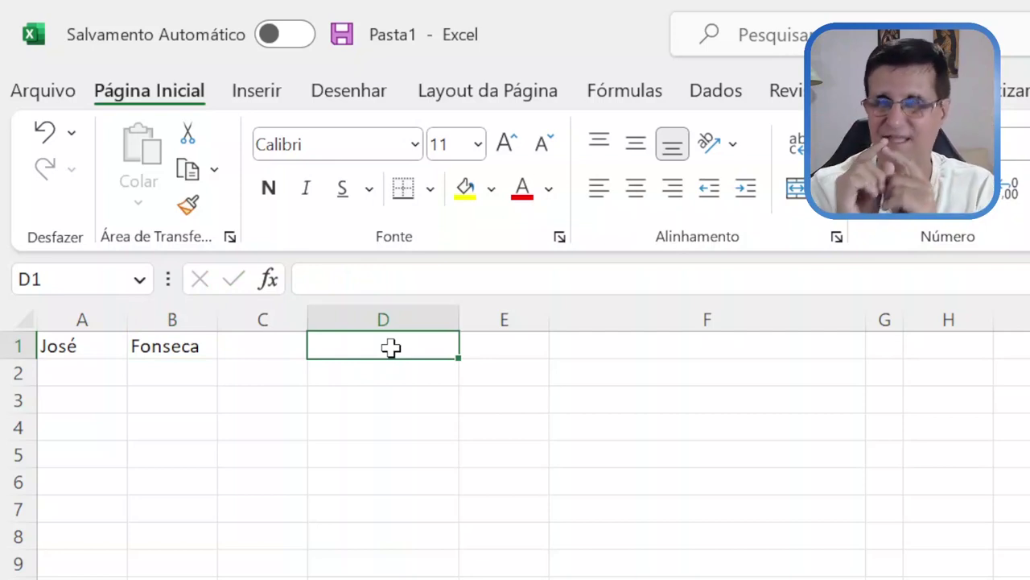
{"action": "left_click", "coordinate": [269, 278]}
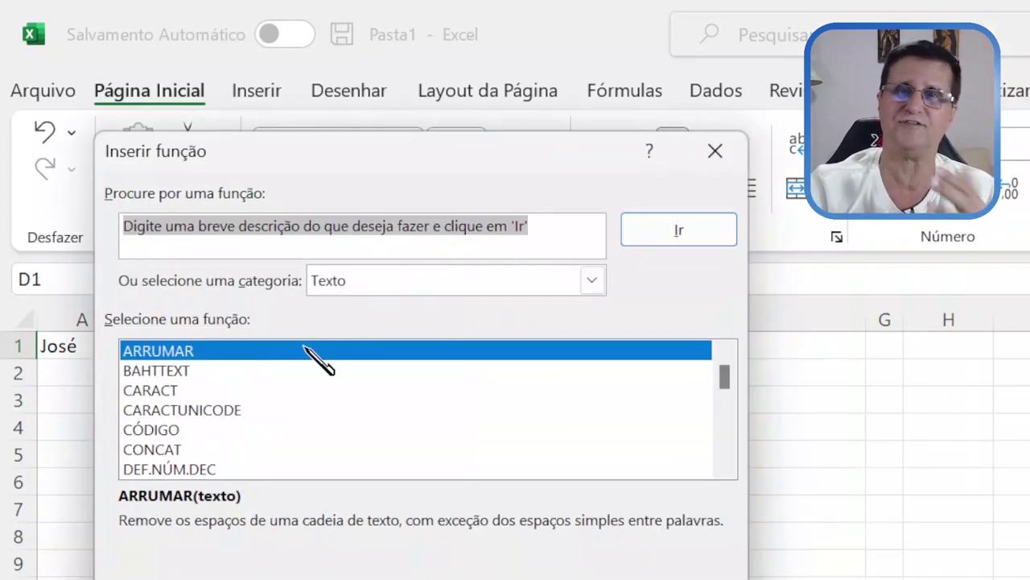
{"action": "left_click", "coordinate": [588, 281]}
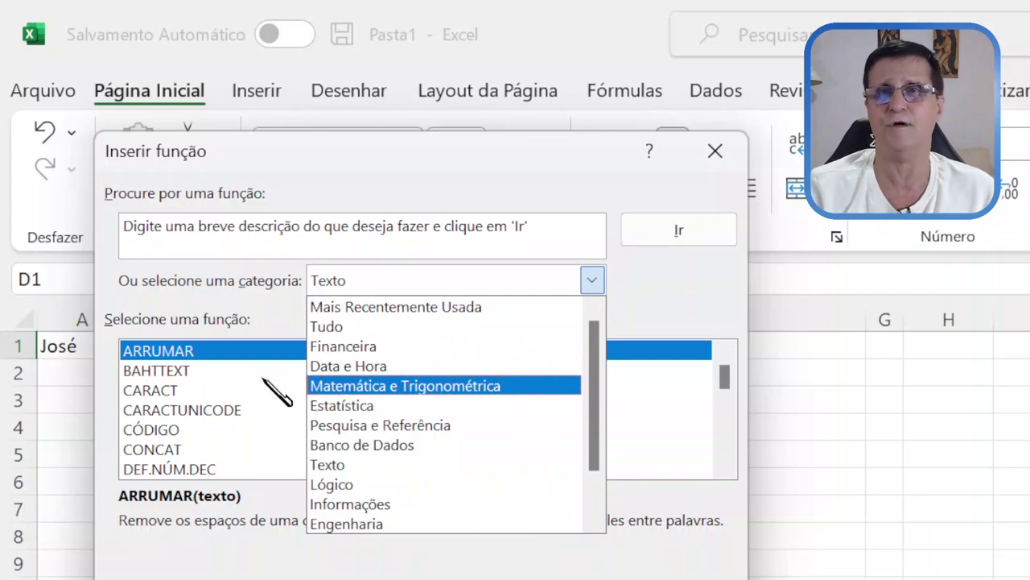
{"action": "key", "text": "Escape"}
{"action": "key", "text": "Escape"}
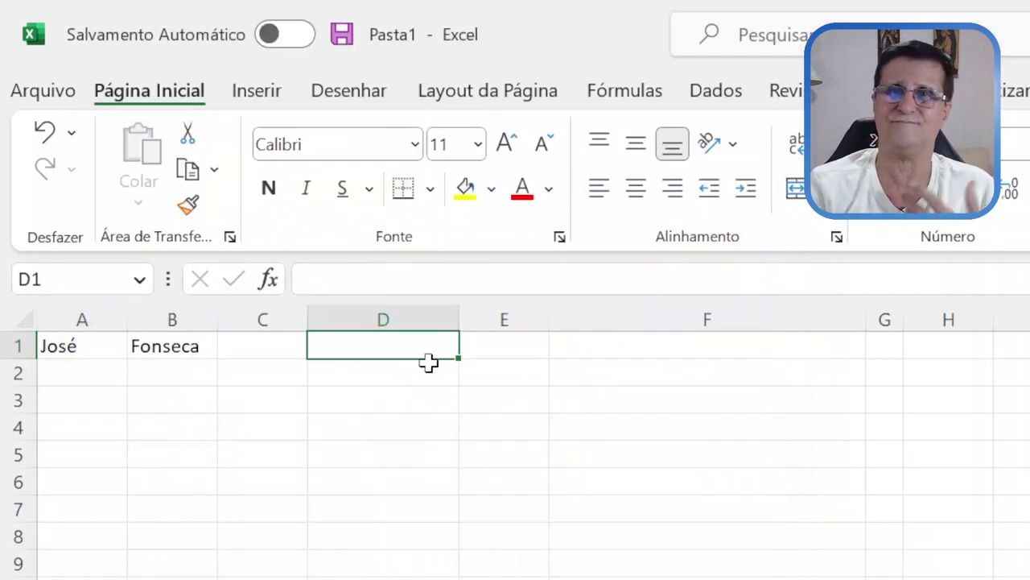
{"action": "left_click", "coordinate": [308, 279]}
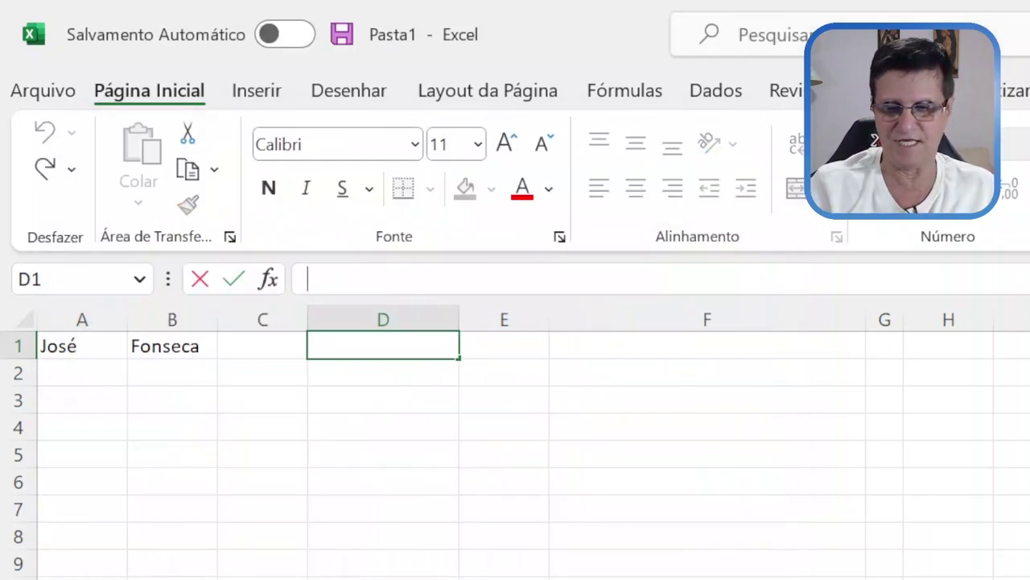
Enter =CONCATENAR(A1;B1) in D1 to join the first name and surname.
{"action": "type", "text": "="}
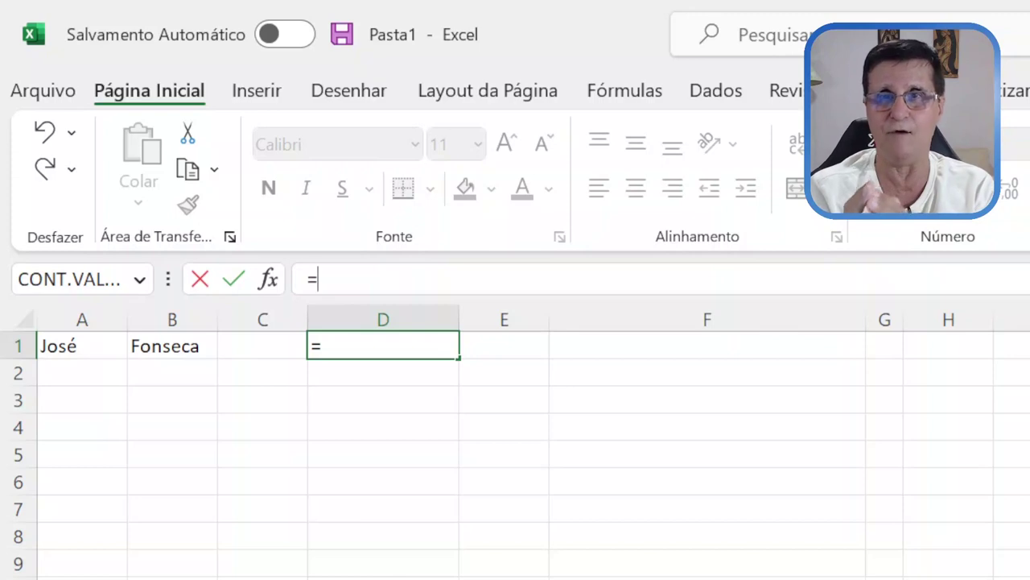
{"action": "type", "text": "con"}
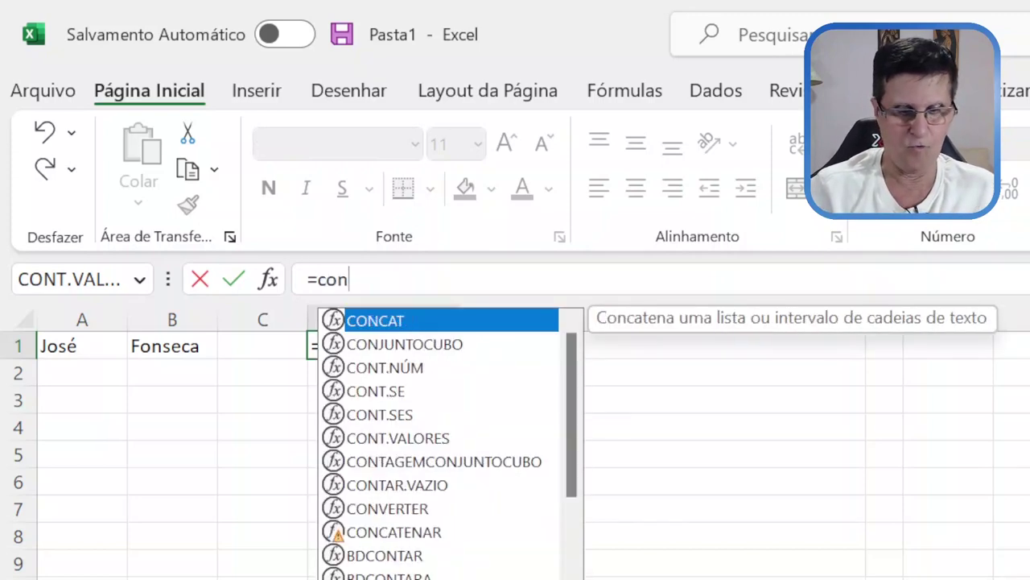
{"action": "type", "text": "cate"}
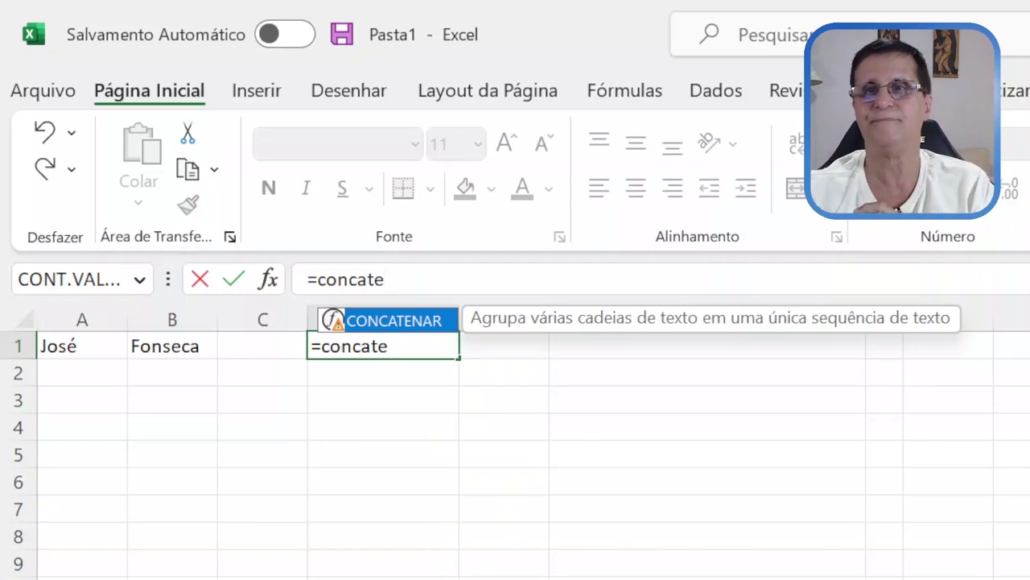
{"action": "double_click", "coordinate": [396, 323]}
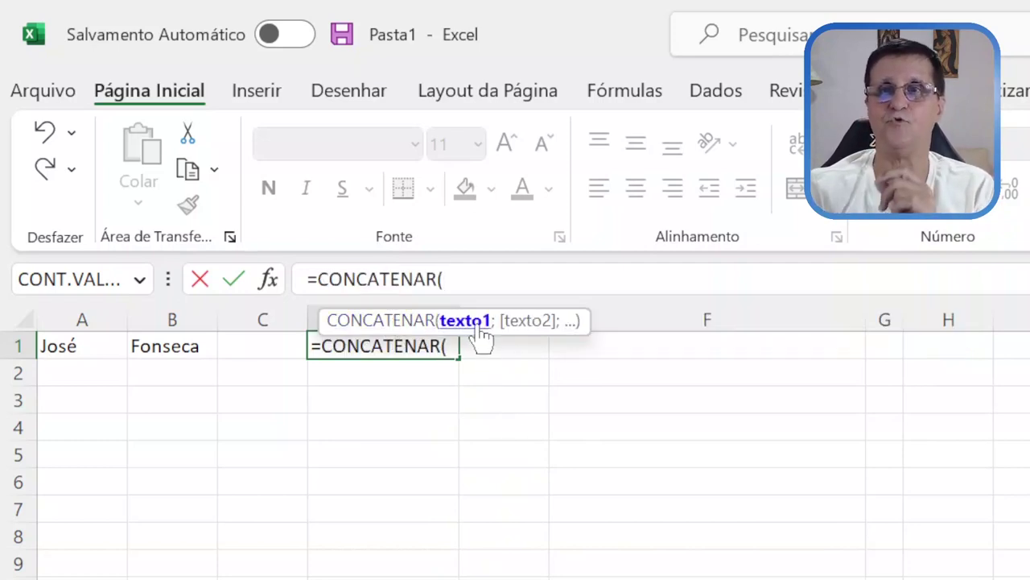
{"action": "left_click", "coordinate": [58, 344]}
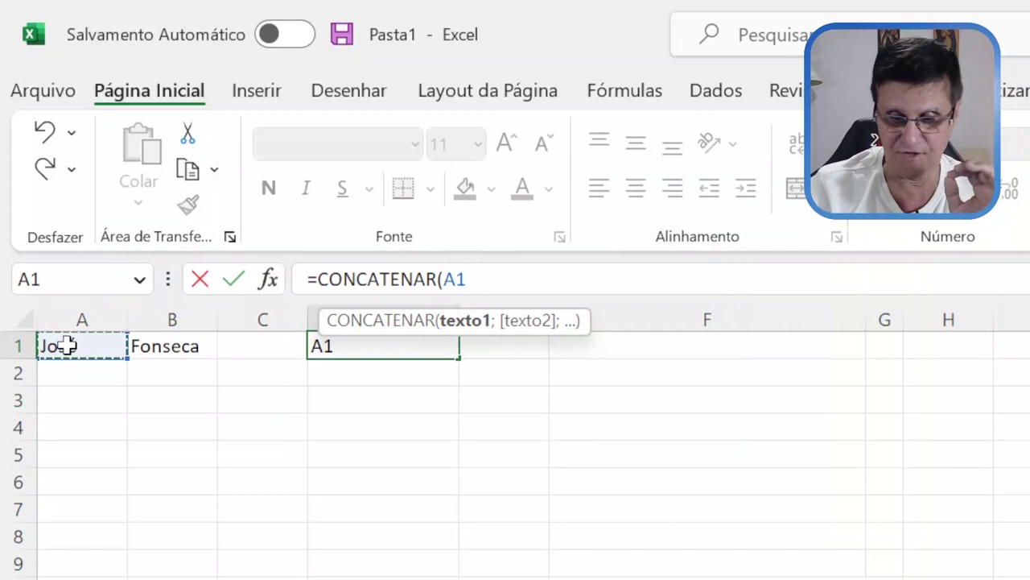
{"action": "type", "text": ";"}
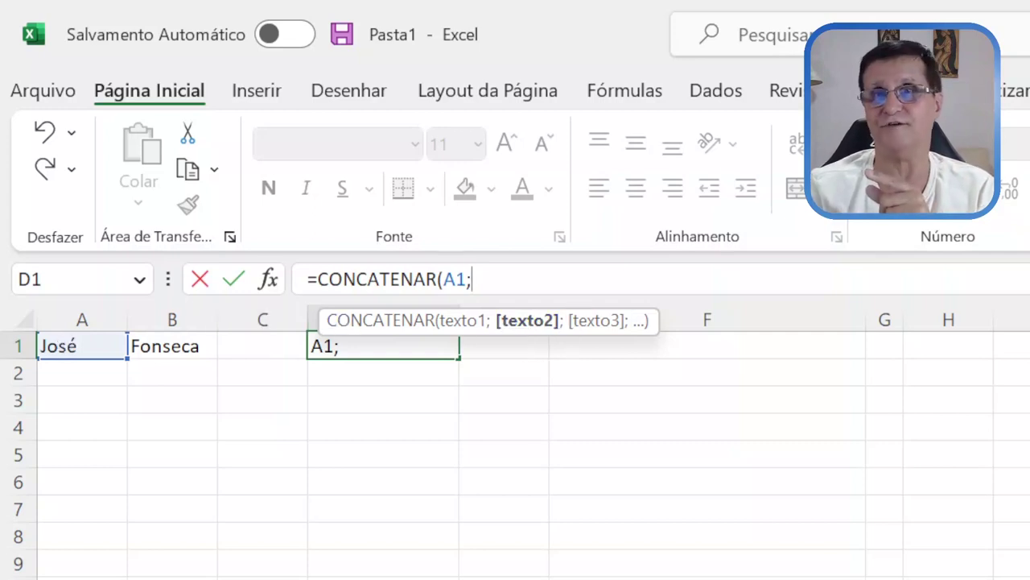
{"action": "left_click", "coordinate": [186, 339]}
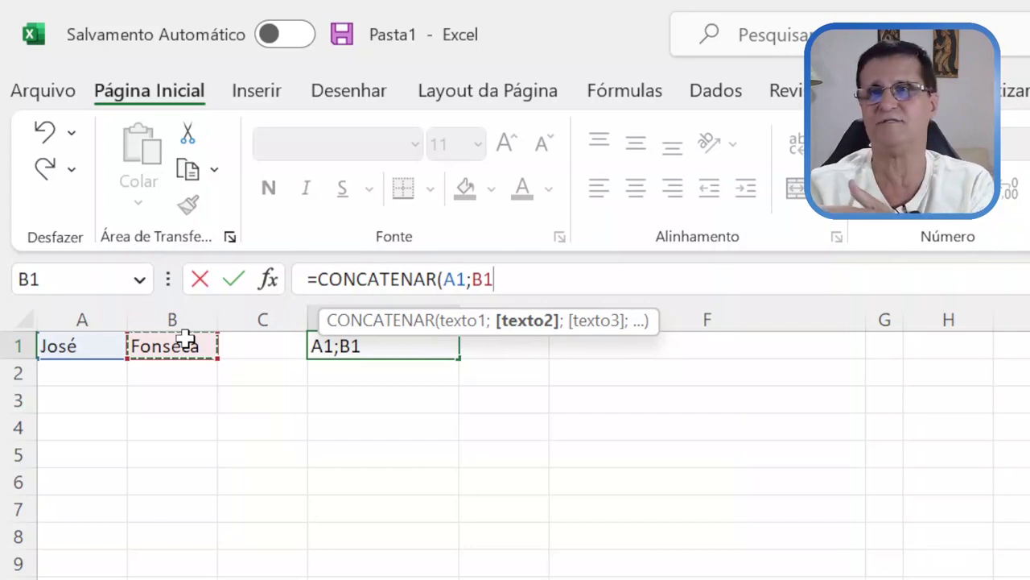
{"action": "type", "text": ")"}
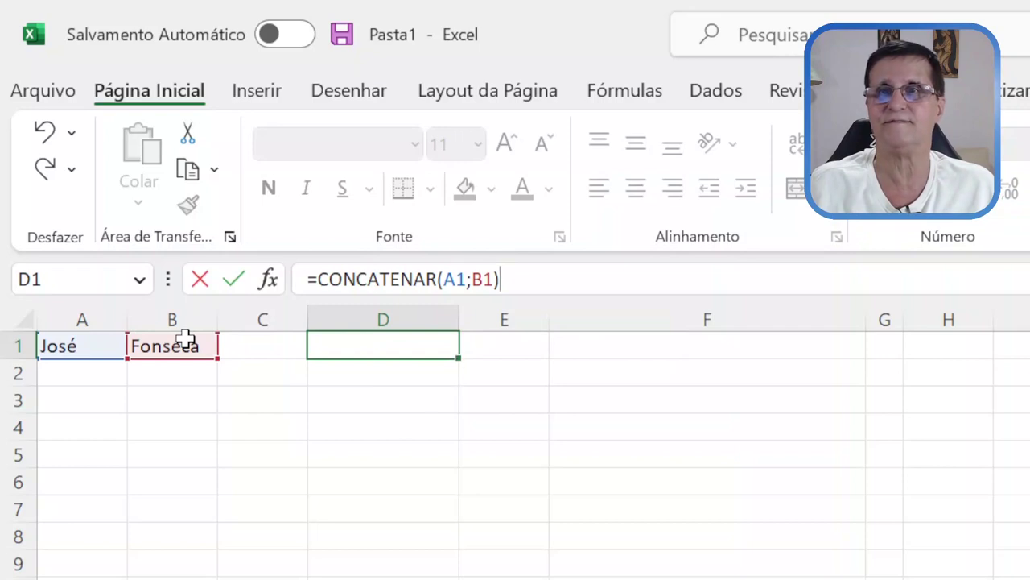
{"action": "key", "text": "Return"}
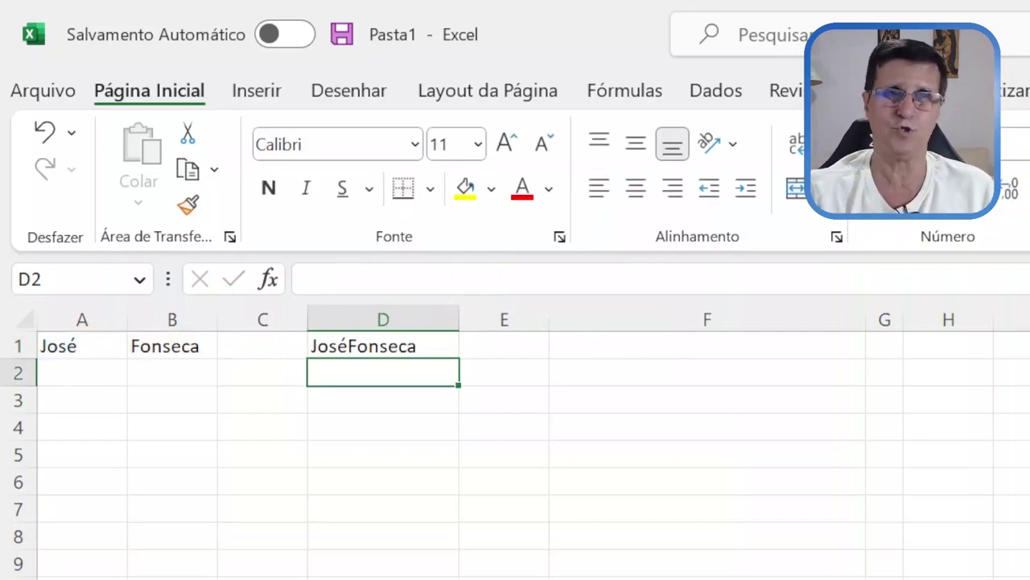
{"action": "key", "text": "alt+Tab"}
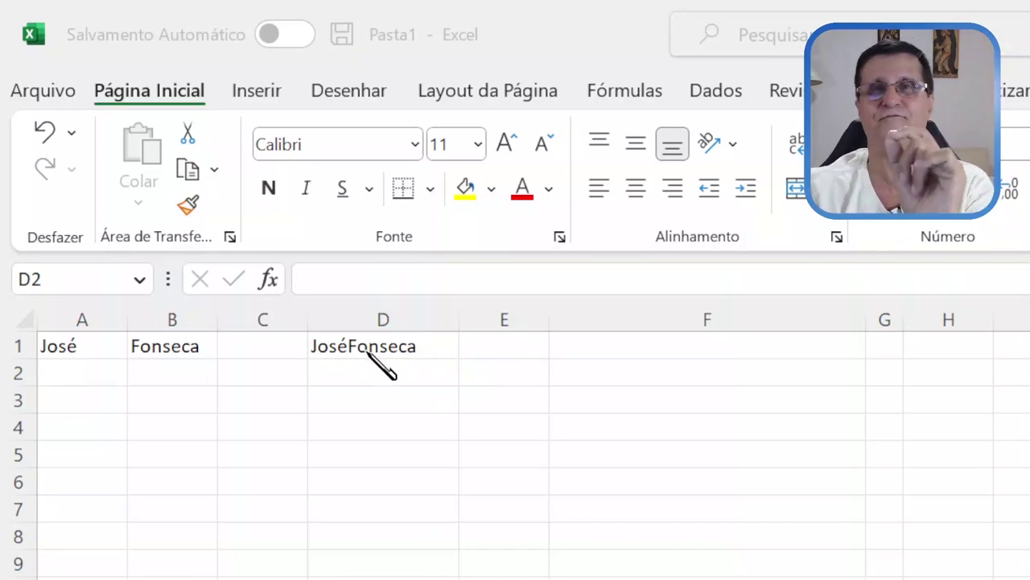
{"action": "key", "text": "alt+Tab"}
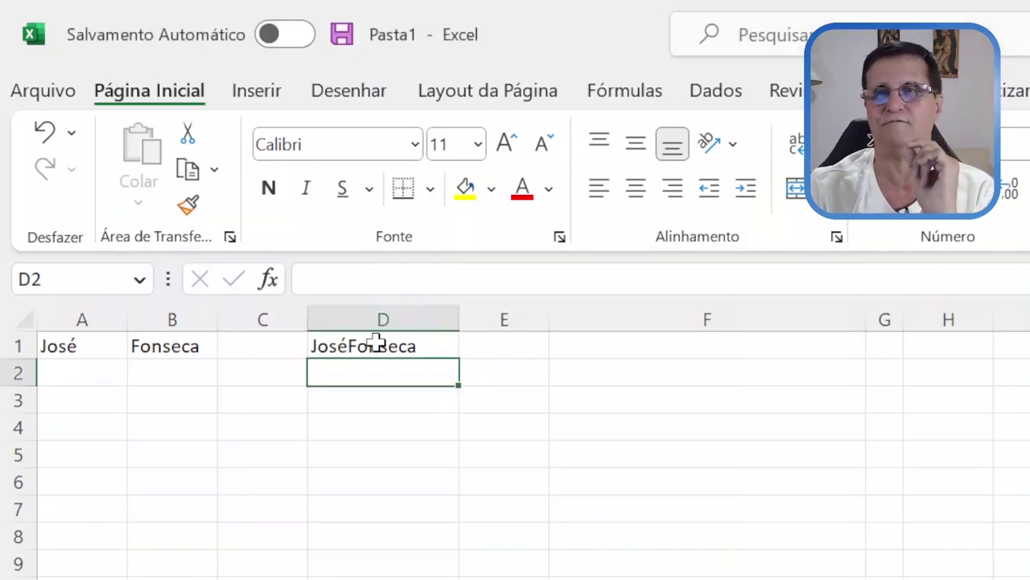
{"action": "left_click", "coordinate": [376, 343]}
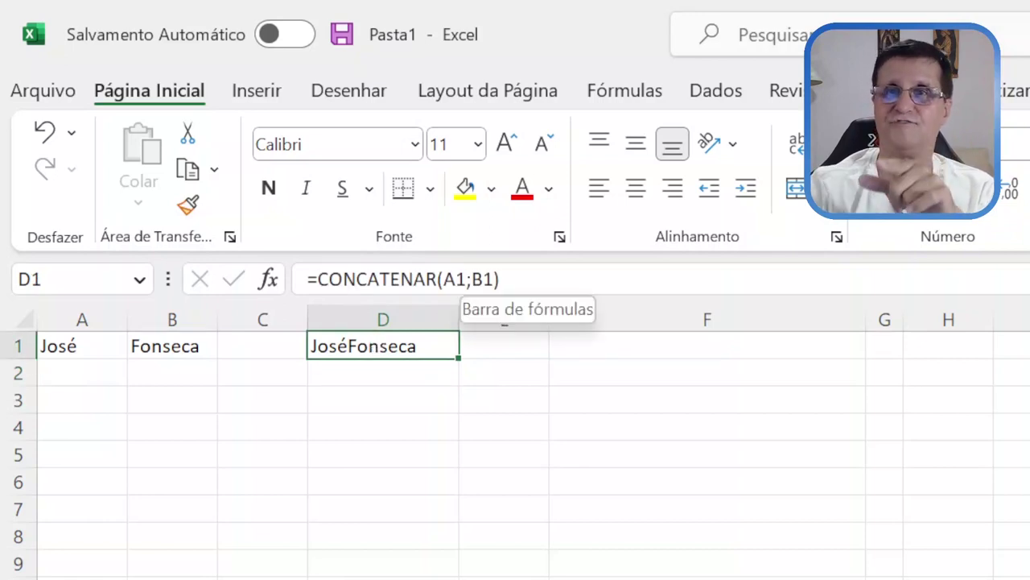
Change D1's formula to =CONCATENAR(A1;" ";B1) so a space separates the names.
{"action": "key", "text": "F2"}
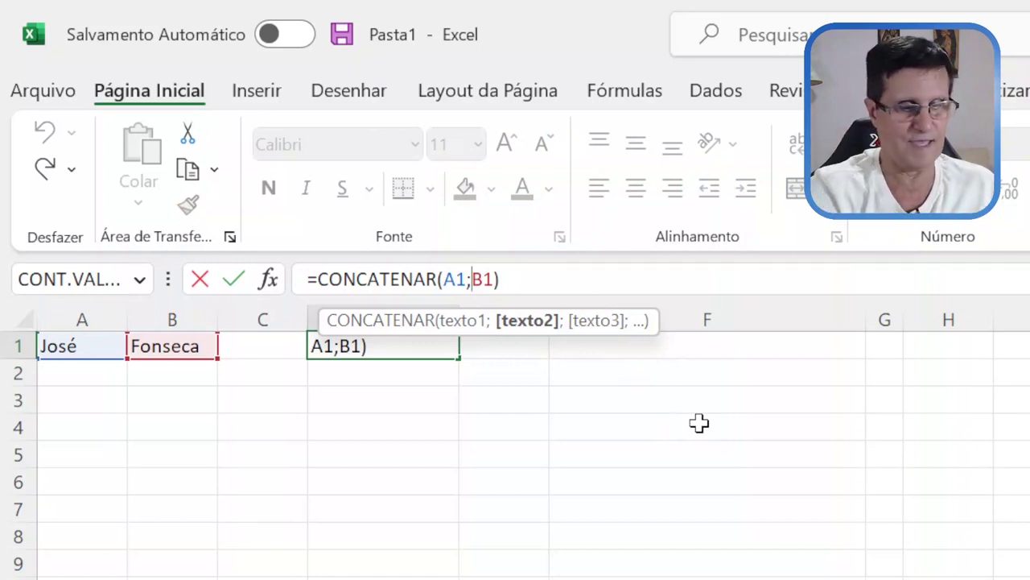
{"action": "type", "text": "\" \""}
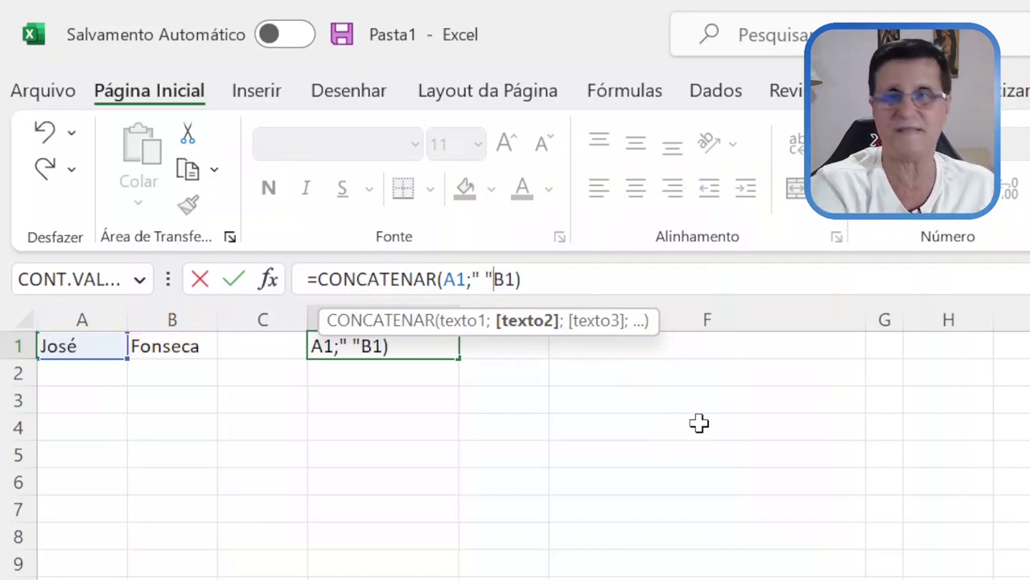
{"action": "type", "text": ";"}
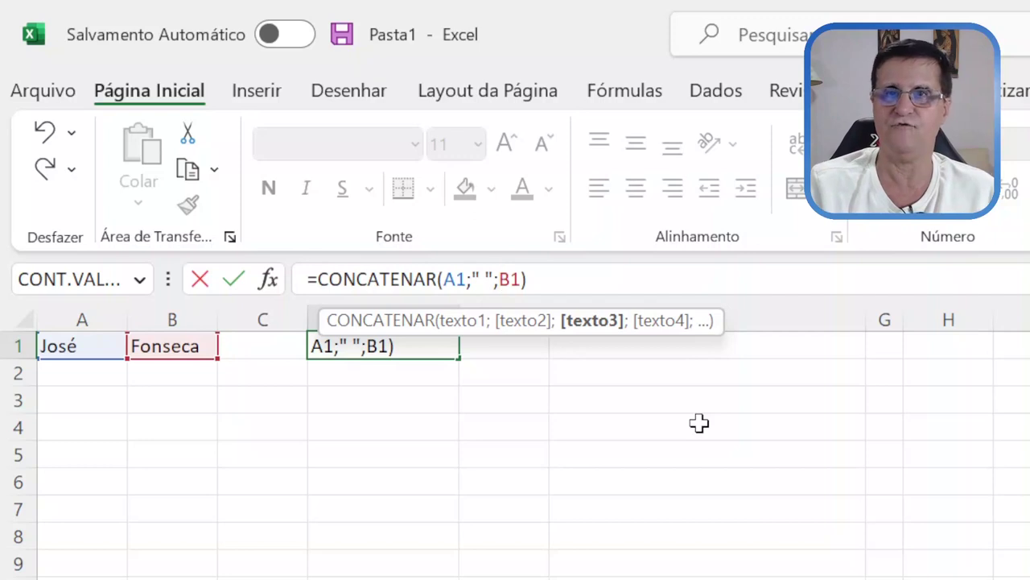
{"action": "key", "text": "Return"}
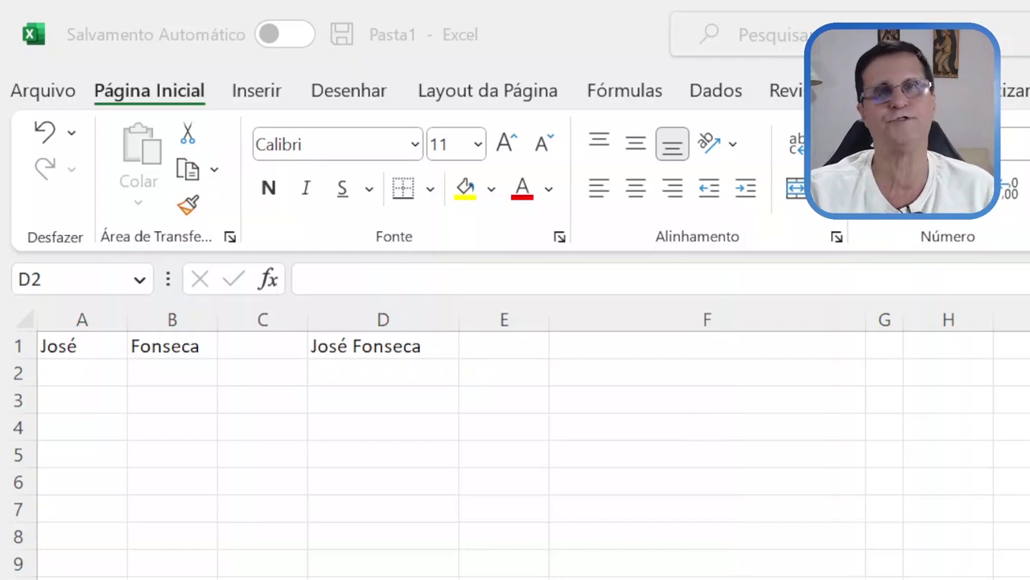
Enter the first name in uppercase in A3 and in lowercase in A4.
{"action": "left_click", "coordinate": [101, 390]}
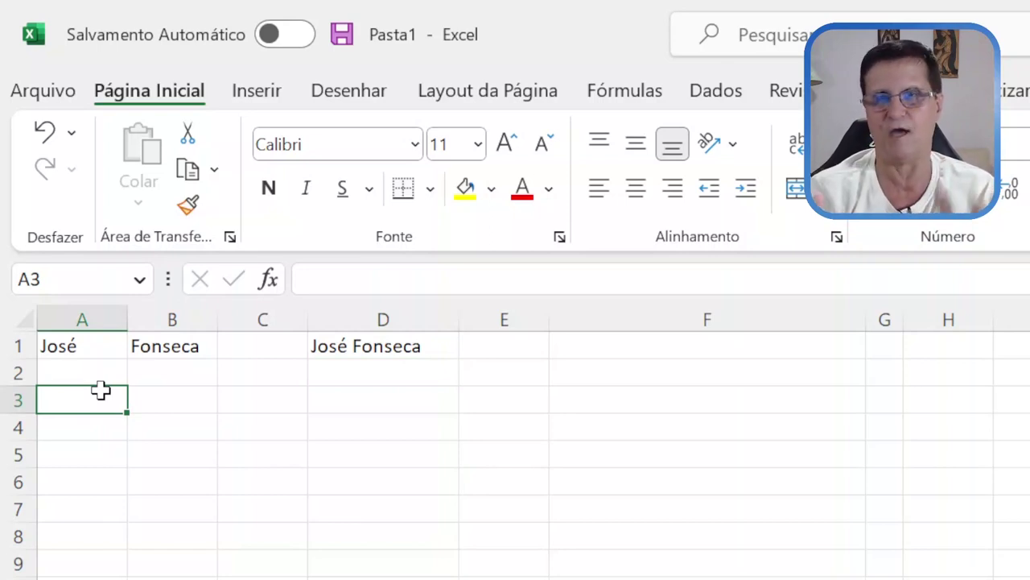
{"action": "type", "text": "JO"}
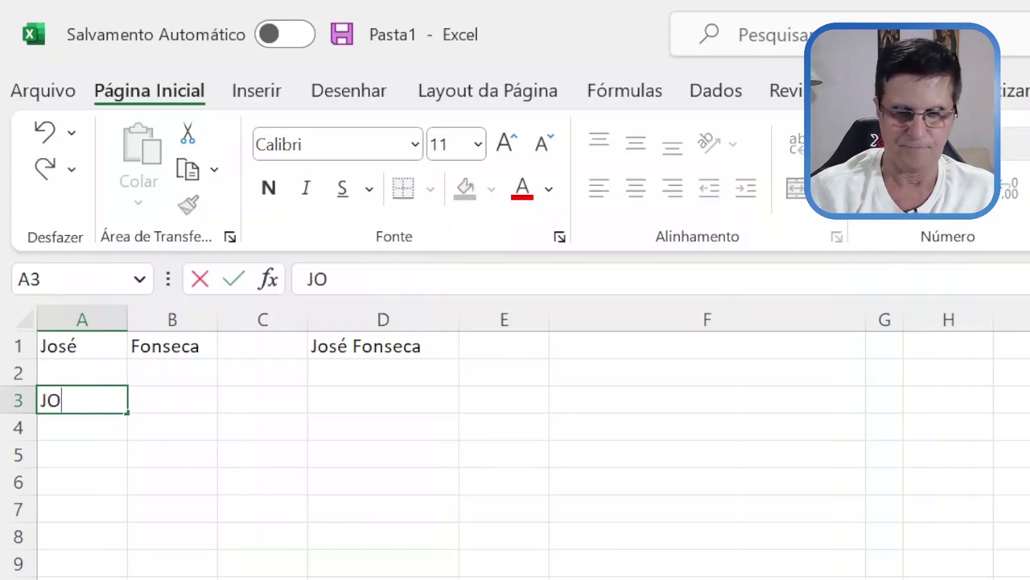
{"action": "type", "text": "SE"}
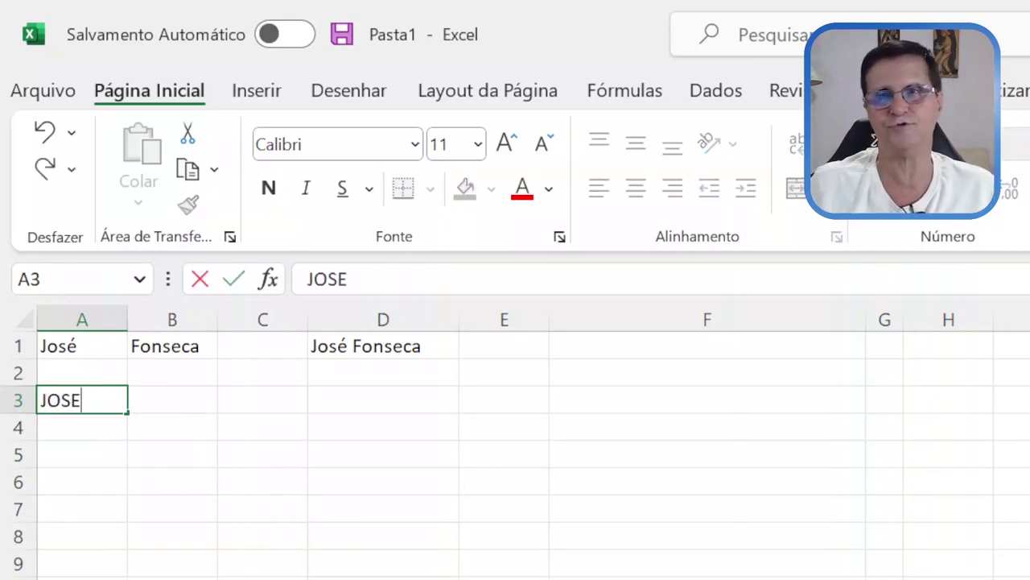
{"action": "key", "text": "Return"}
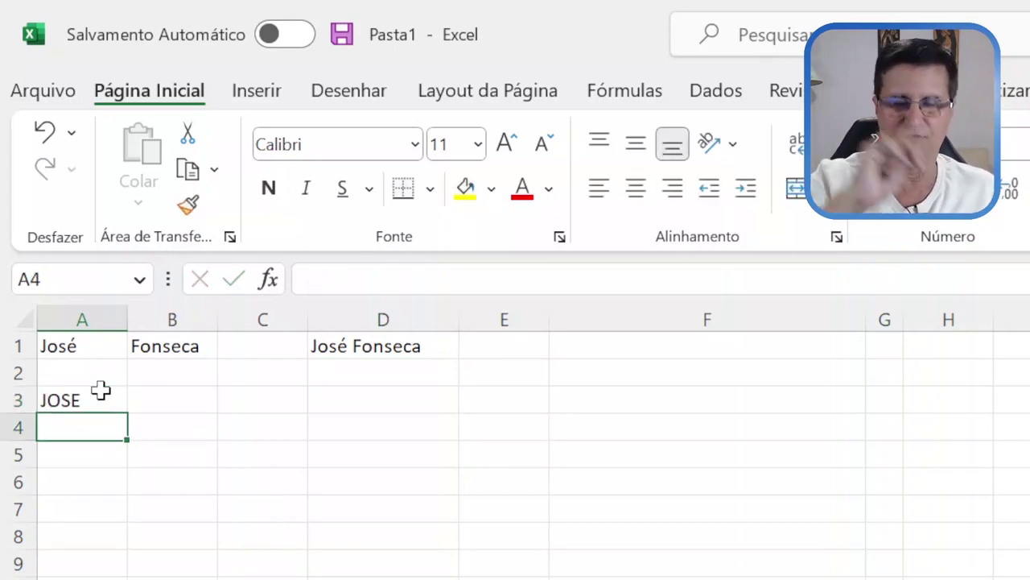
{"action": "type", "text": "jpo"}
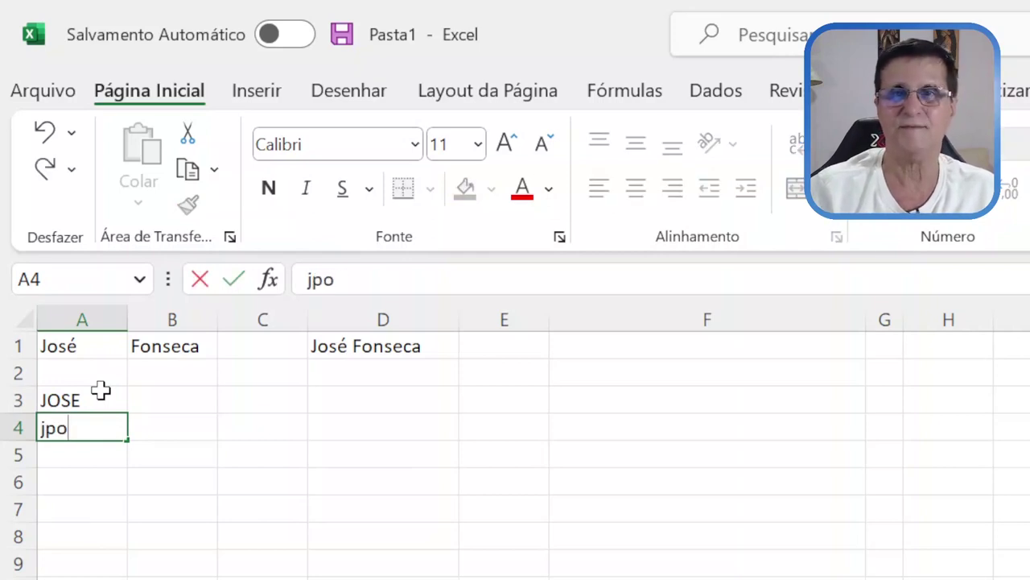
{"action": "key", "text": "BackSpace"}
{"action": "key", "text": "BackSpace"}
{"action": "type", "text": "ose"}
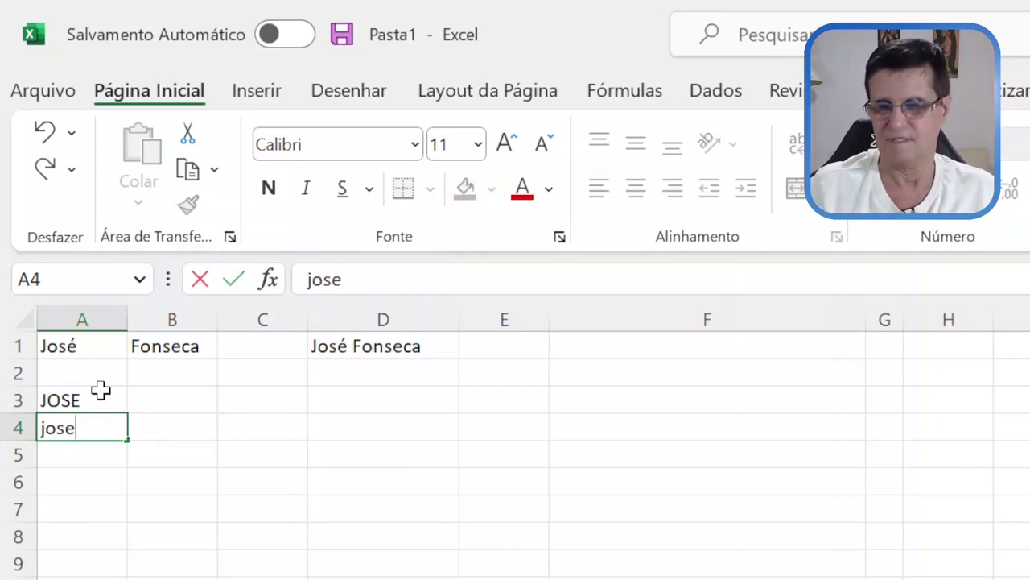
{"action": "key", "text": "Up"}
{"action": "key", "text": "Right"}
{"action": "key", "text": "Right"}
{"action": "key", "text": "Right"}
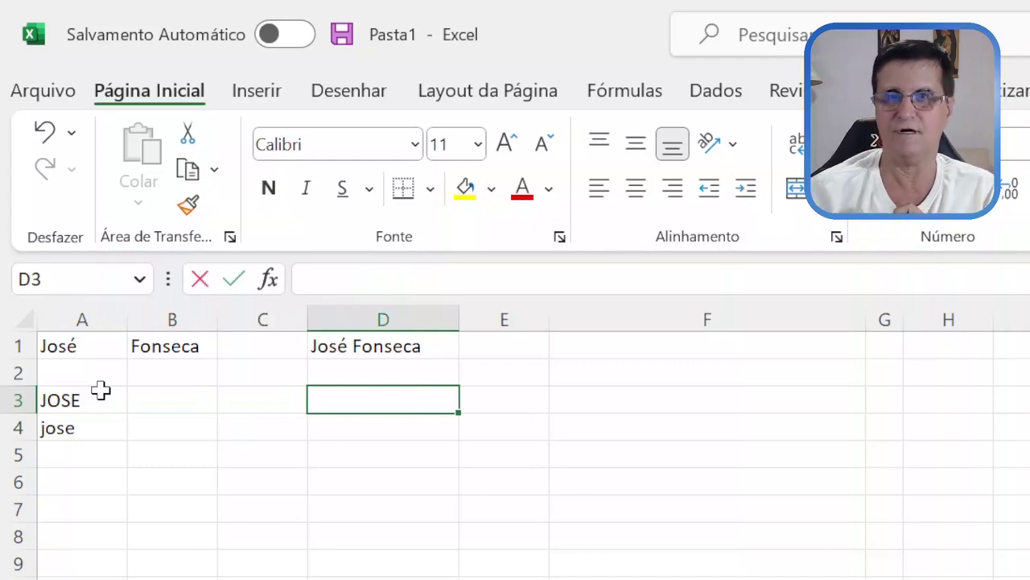
Enter =MINÚSCULA(A3) in D3 to show A3's text in lowercase.
{"action": "type", "text": "=min"}
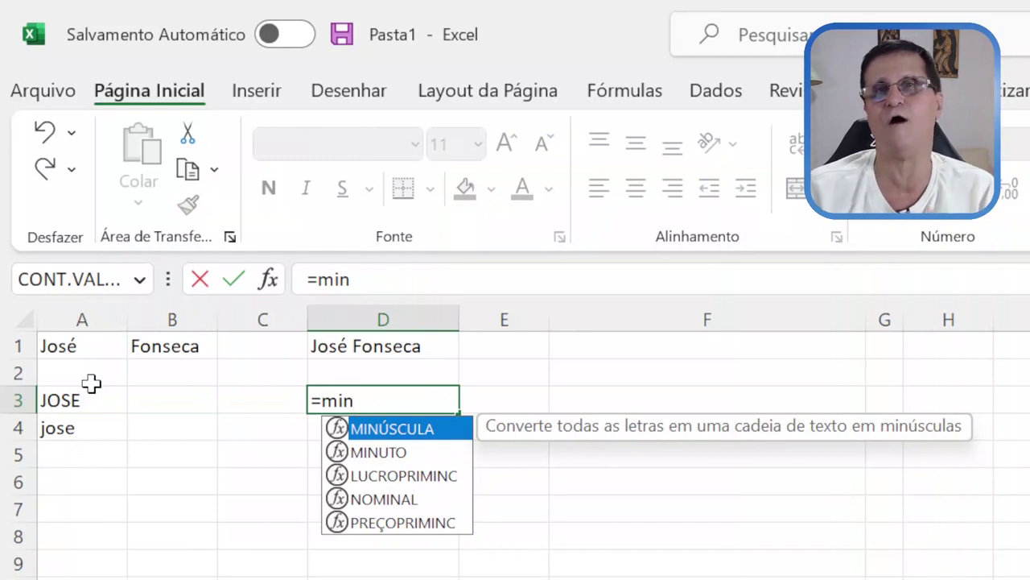
{"action": "double_click", "coordinate": [417, 427]}
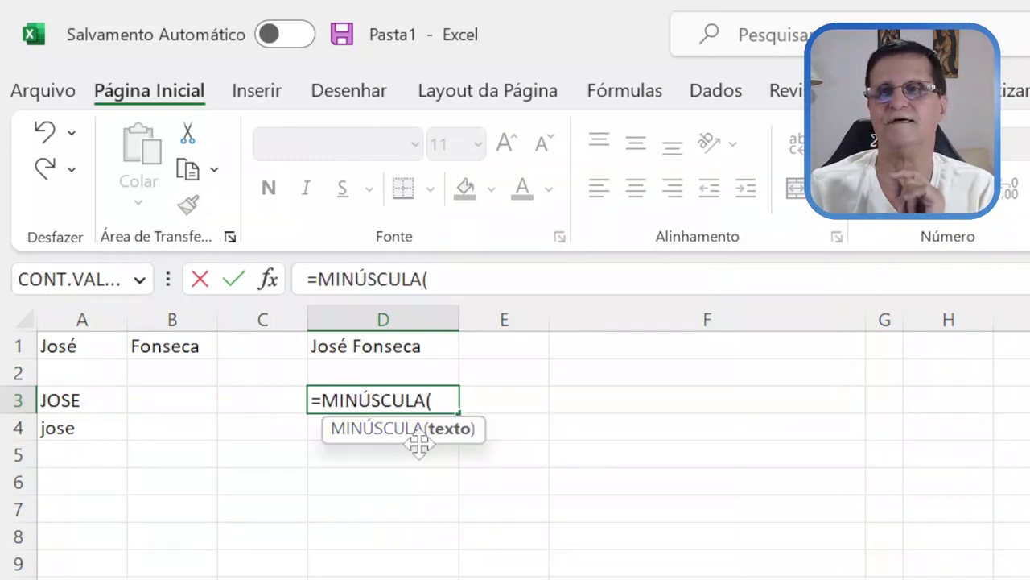
{"action": "left_click", "coordinate": [75, 397]}
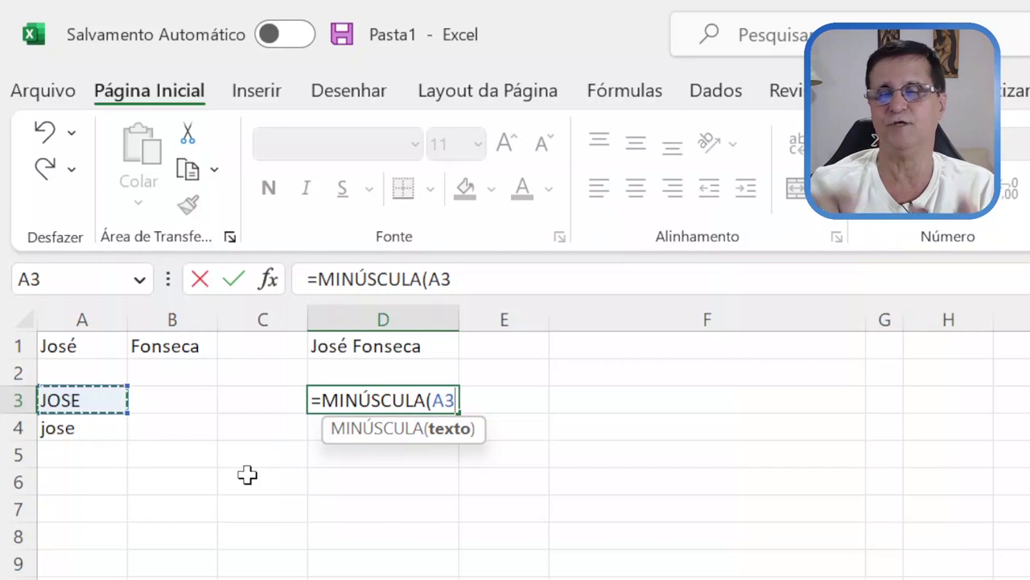
{"action": "type", "text": ")"}
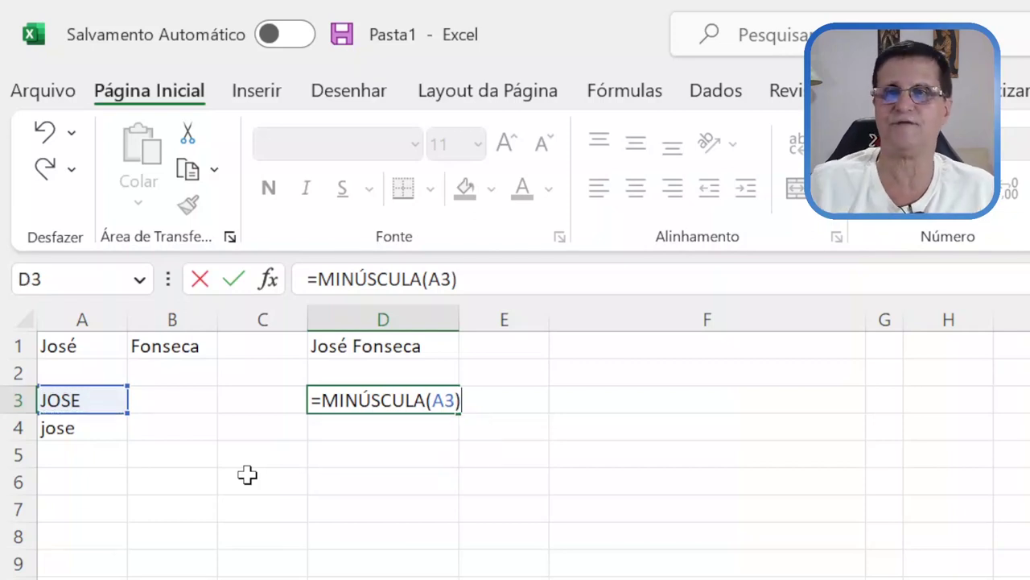
{"action": "key", "text": "Return"}
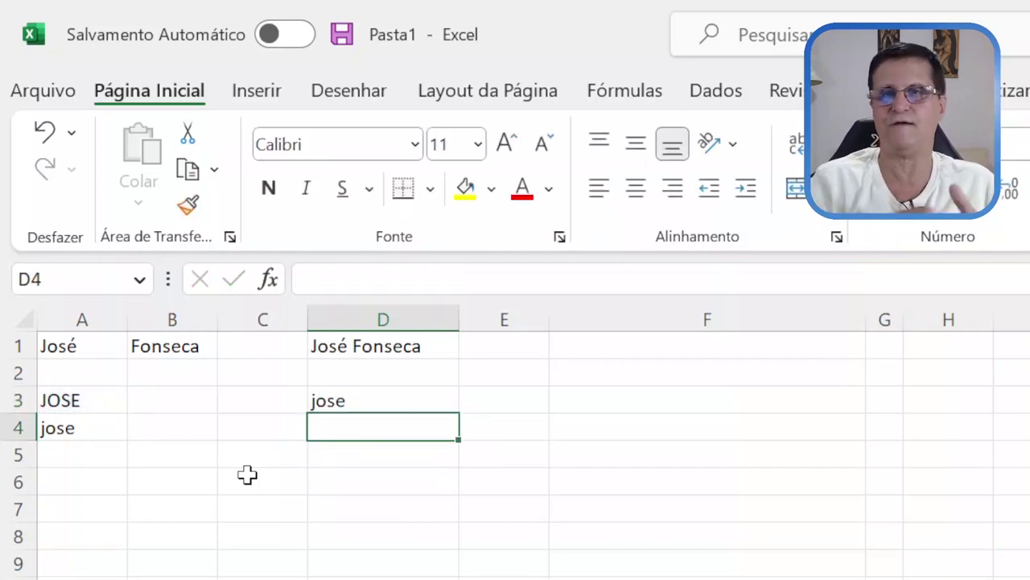
{"action": "left_click", "coordinate": [74, 422]}
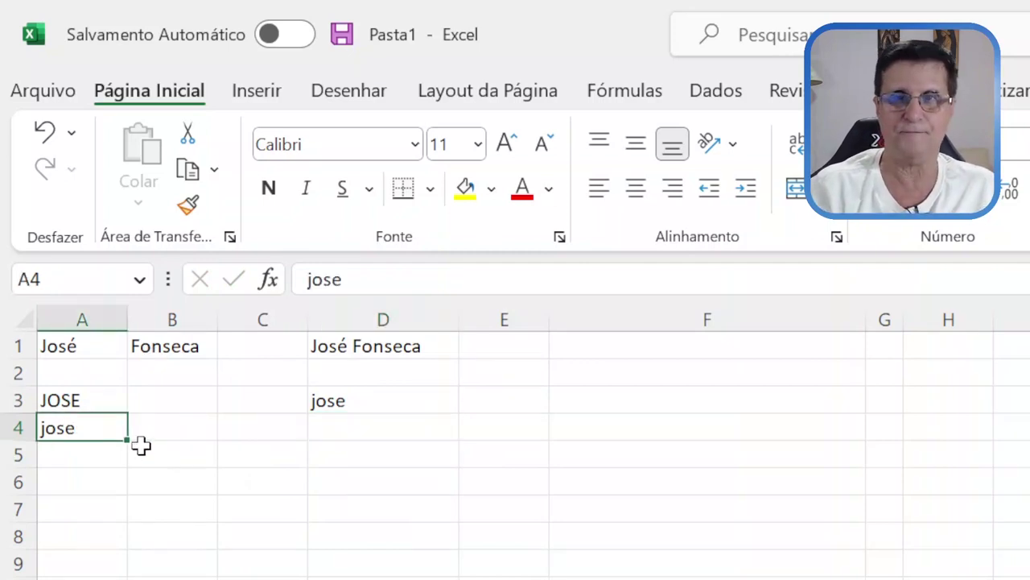
Replace A4's text with the surname in lowercase.
{"action": "type", "text": "fonseca"}
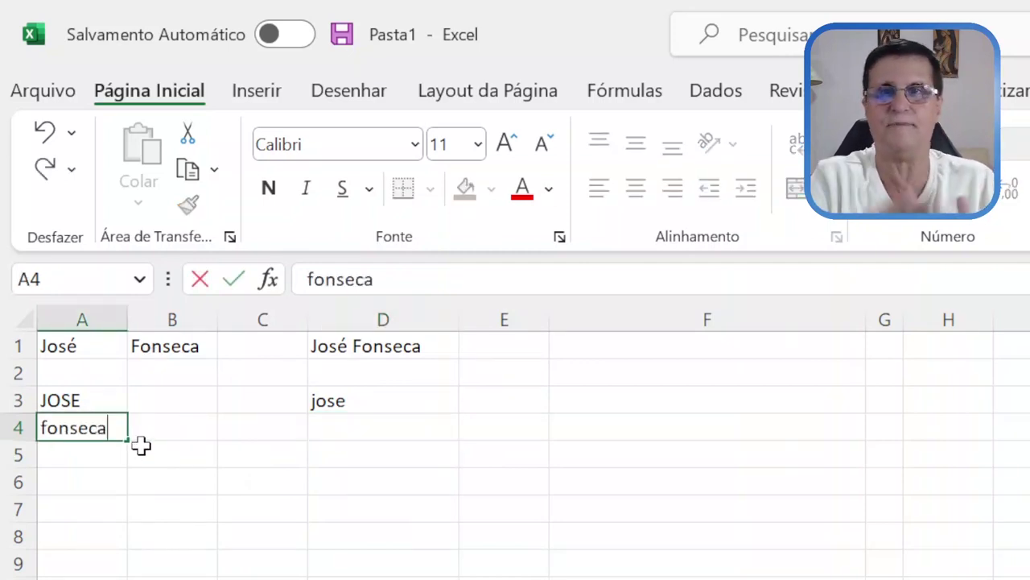
{"action": "key", "text": "Return"}
{"action": "key", "text": "Up"}
{"action": "key", "text": "Right"}
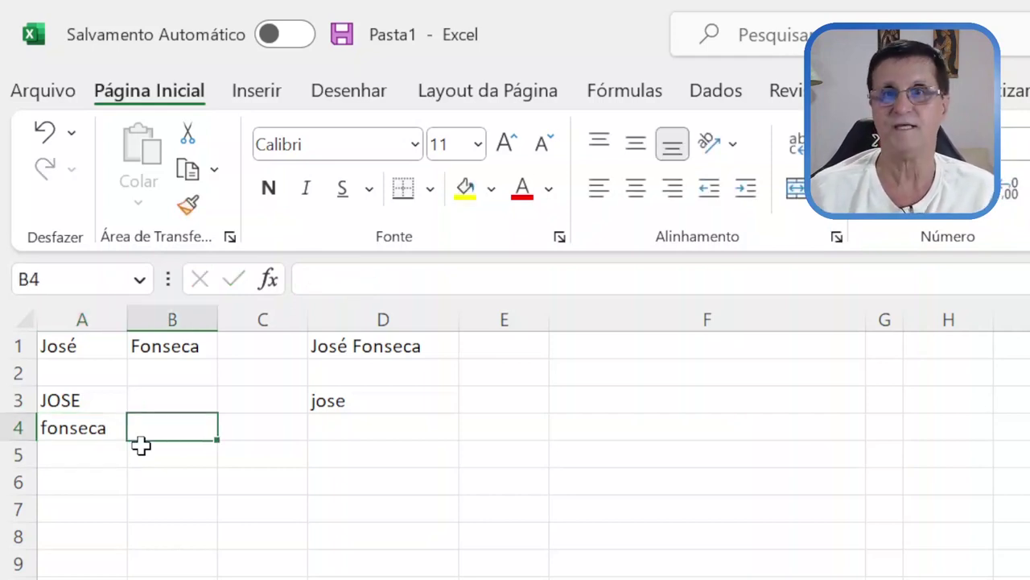
{"action": "key", "text": "Right"}
{"action": "key", "text": "Right"}
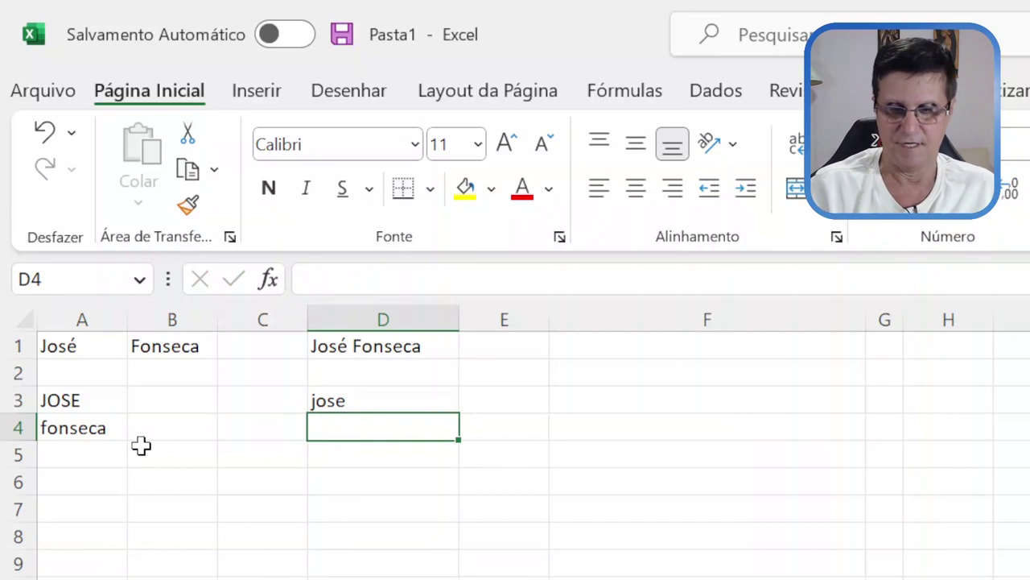
Enter =MAIÚSCULA(A4) in D4 to show the surname in uppercase.
{"action": "type", "text": "=mai"}
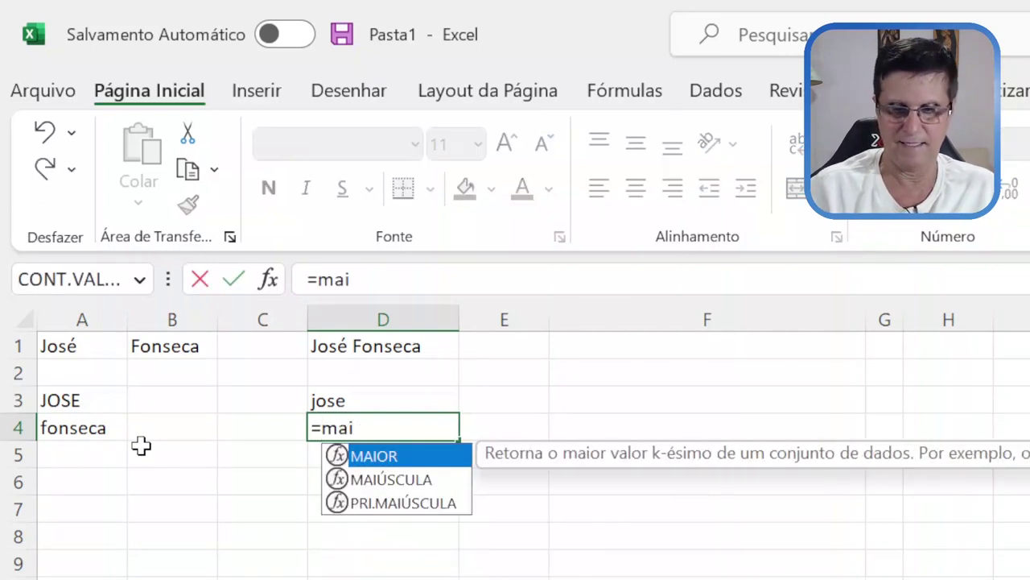
{"action": "type", "text": "ú"}
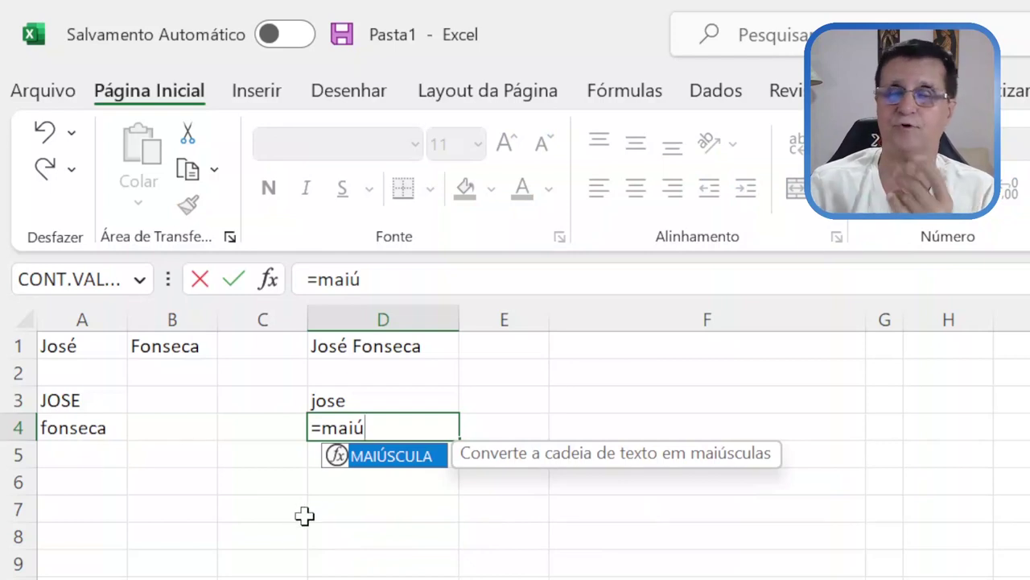
{"action": "double_click", "coordinate": [389, 457]}
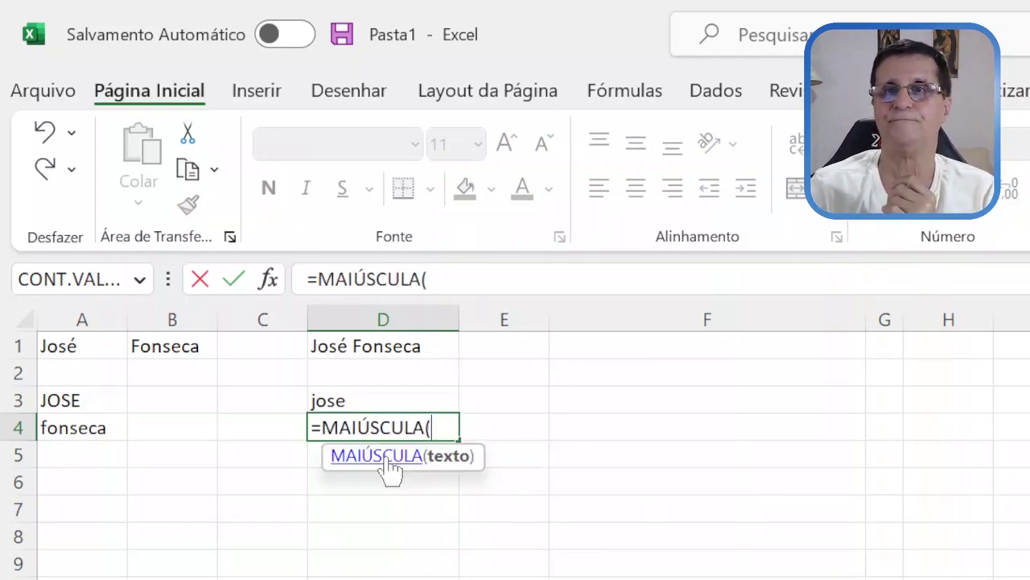
{"action": "left_click", "coordinate": [99, 427]}
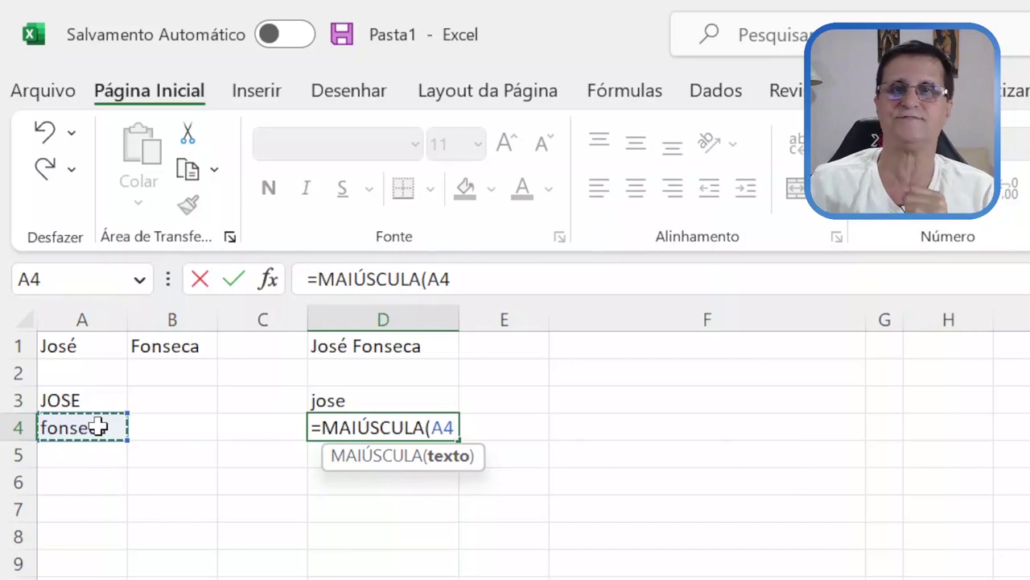
{"action": "key", "text": "Return"}
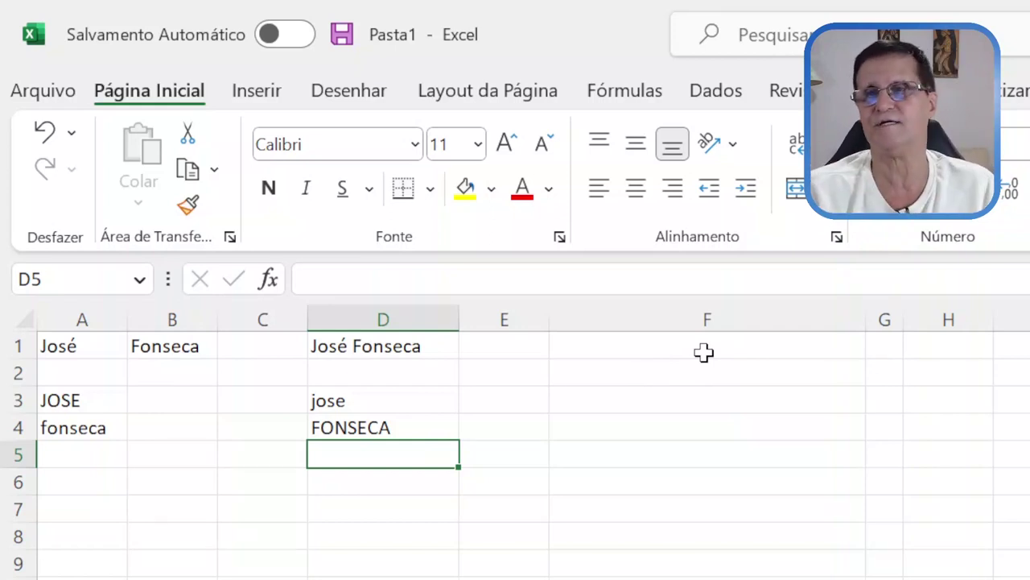
Enter a sample phone number with a parenthesized area code in F1 and widen column F.
{"action": "left_click", "coordinate": [705, 351]}
{"action": "type", "text": "(11"}
{"action": "type", "text": "11"}
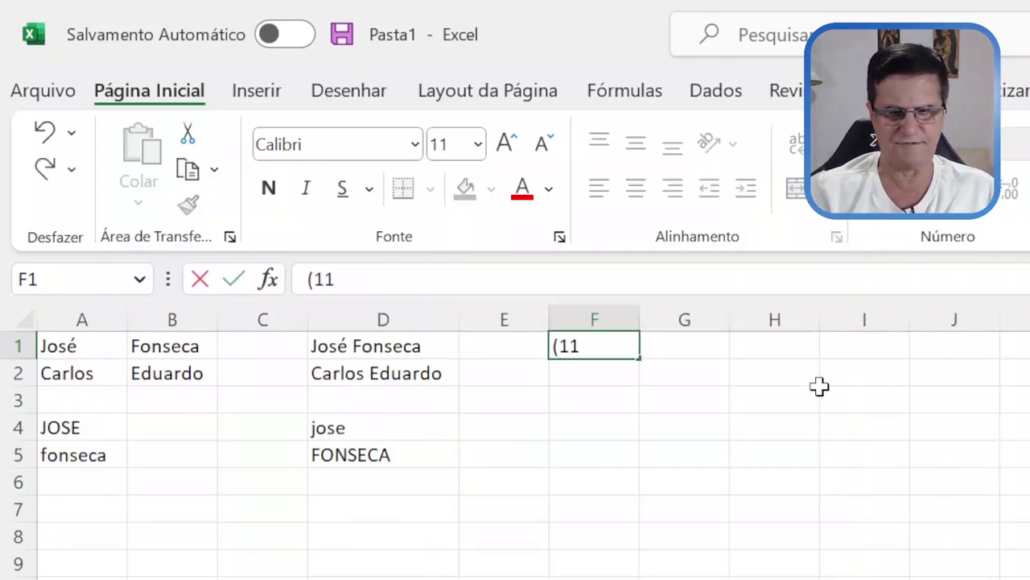
{"action": "type", "text": ")"}
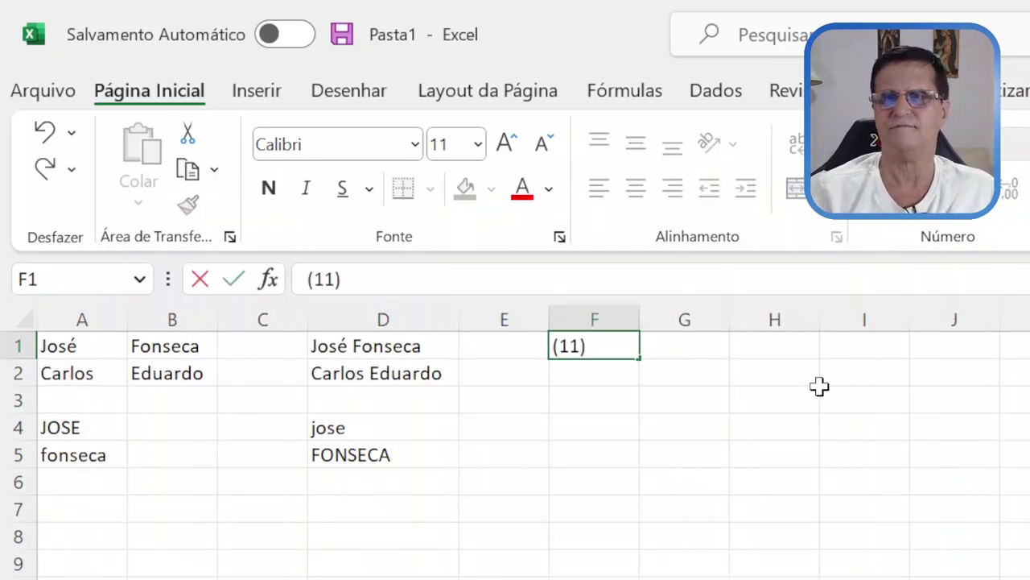
{"action": "type", "text": " 1234-"}
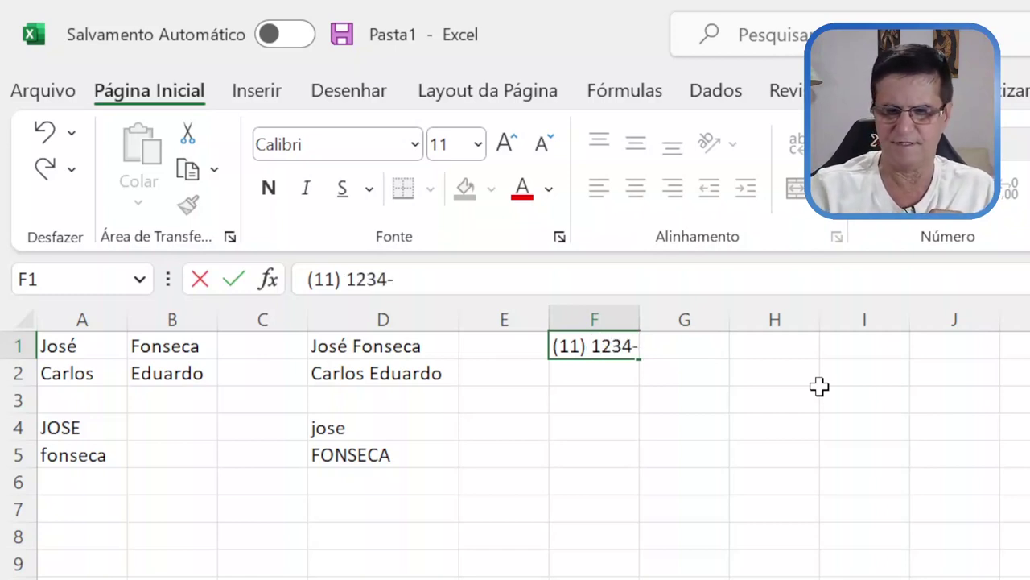
{"action": "type", "text": "56"}
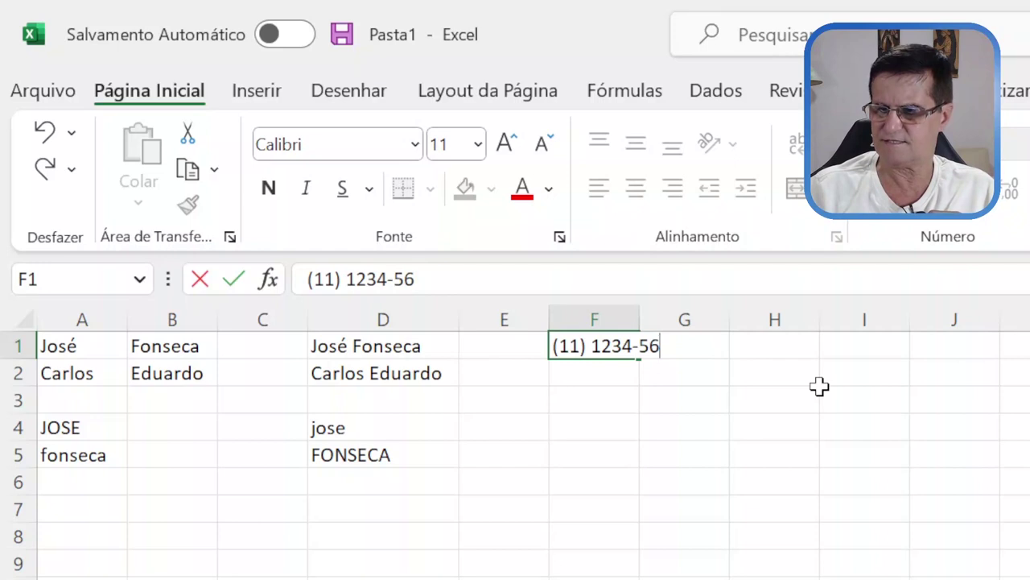
{"action": "type", "text": "78"}
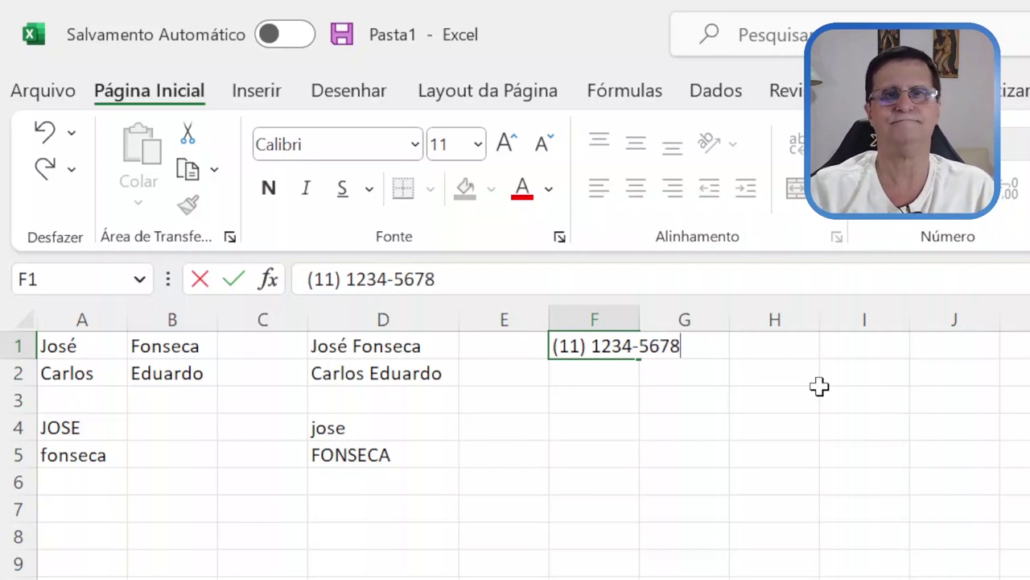
{"action": "key", "text": "Return"}
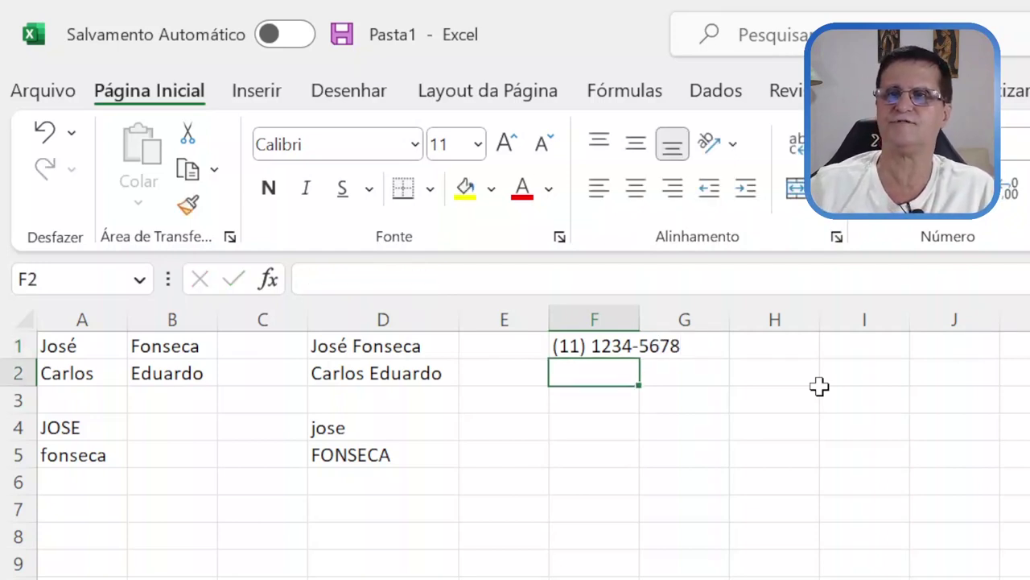
{"action": "left_click_drag", "start_coordinate": [641, 324], "coordinate": [713, 323]}
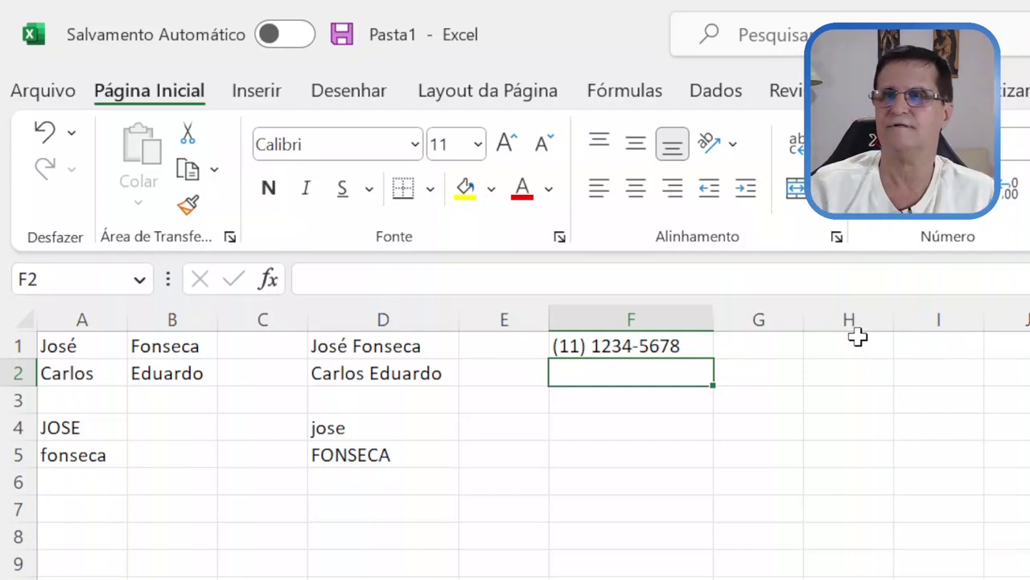
Cancel an unfinished formula in H1 and make column G narrower.
{"action": "left_click", "coordinate": [856, 341]}
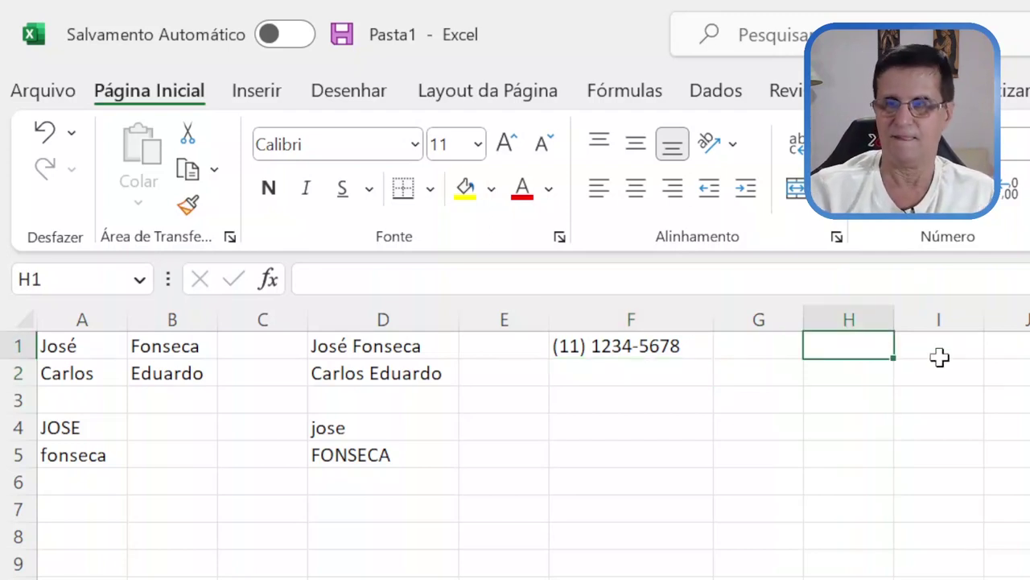
{"action": "type", "text": "="}
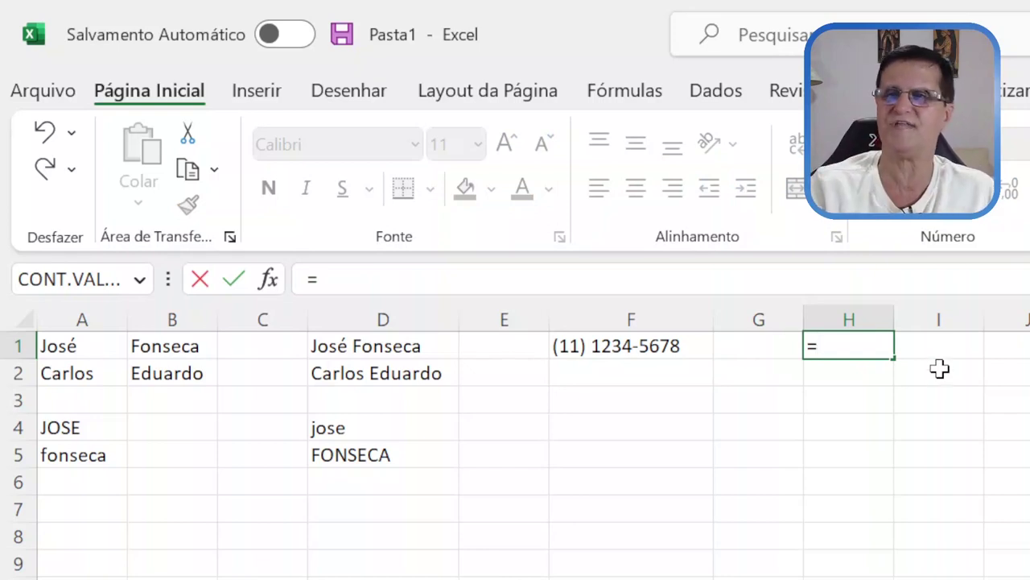
{"action": "left_click", "coordinate": [800, 322]}
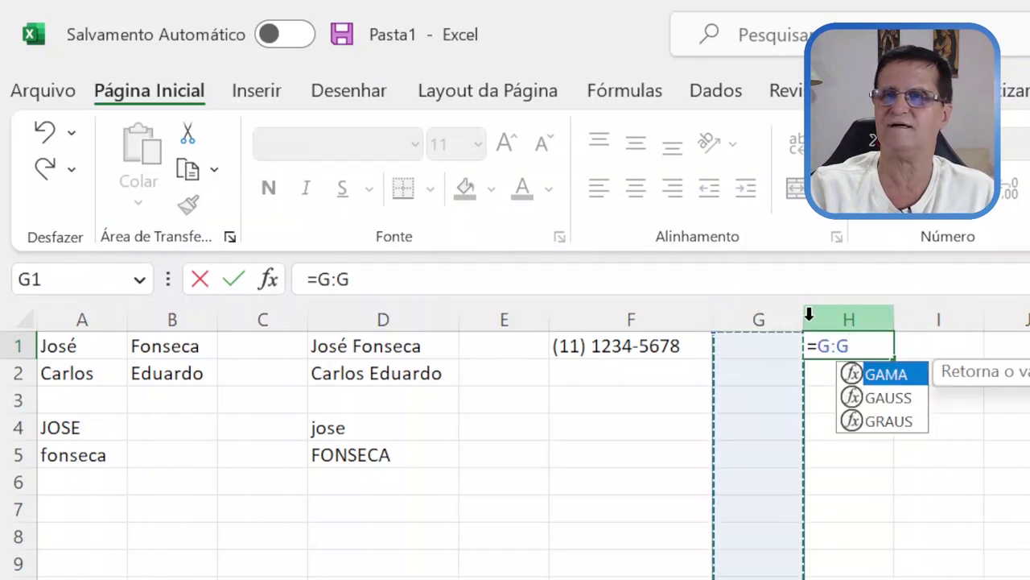
{"action": "left_click", "coordinate": [858, 456]}
{"action": "key", "text": "Escape"}
{"action": "key", "text": "Escape"}
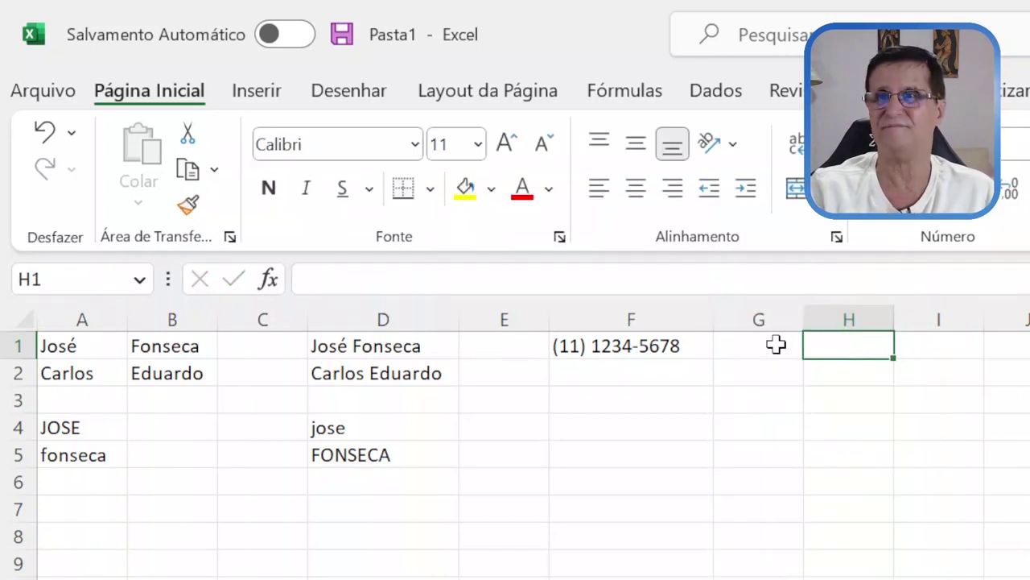
{"action": "left_click_drag", "start_coordinate": [804, 319], "coordinate": [750, 319]}
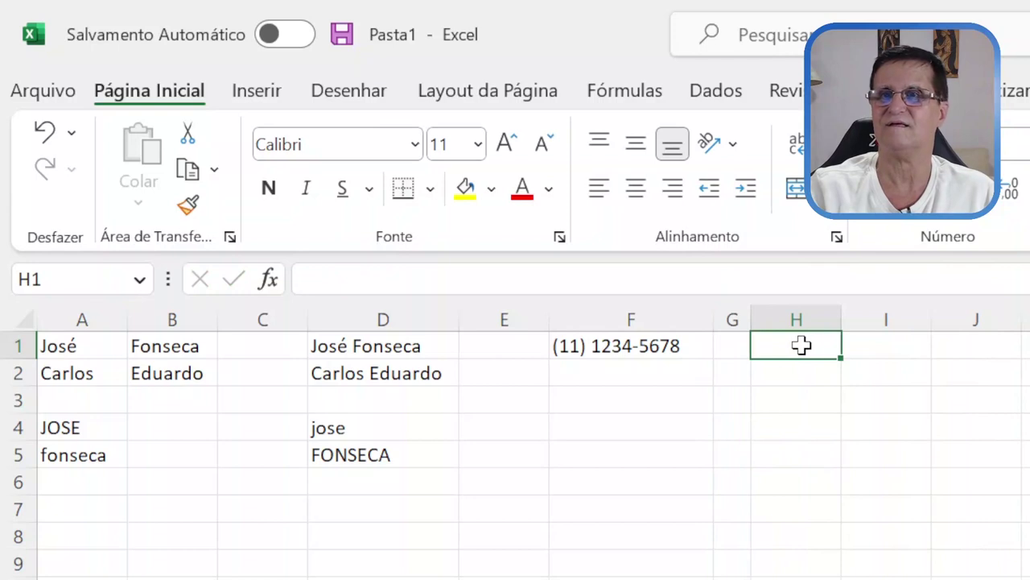
Enter =ESQUERDA(F1;4) in H1 to extract the phone number's area code.
{"action": "type", "text": "="}
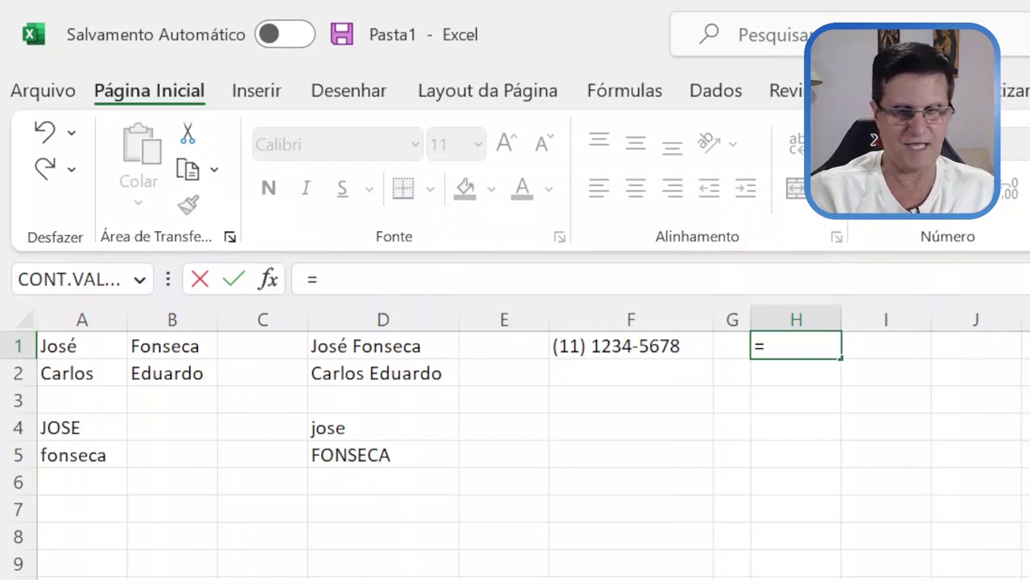
{"action": "type", "text": "esquer"}
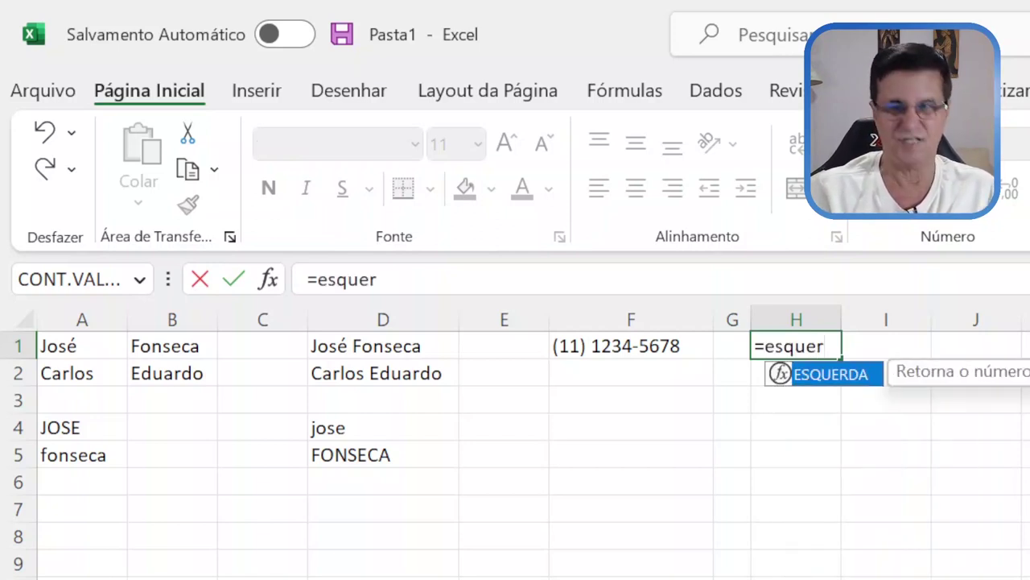
{"action": "double_click", "coordinate": [825, 375]}
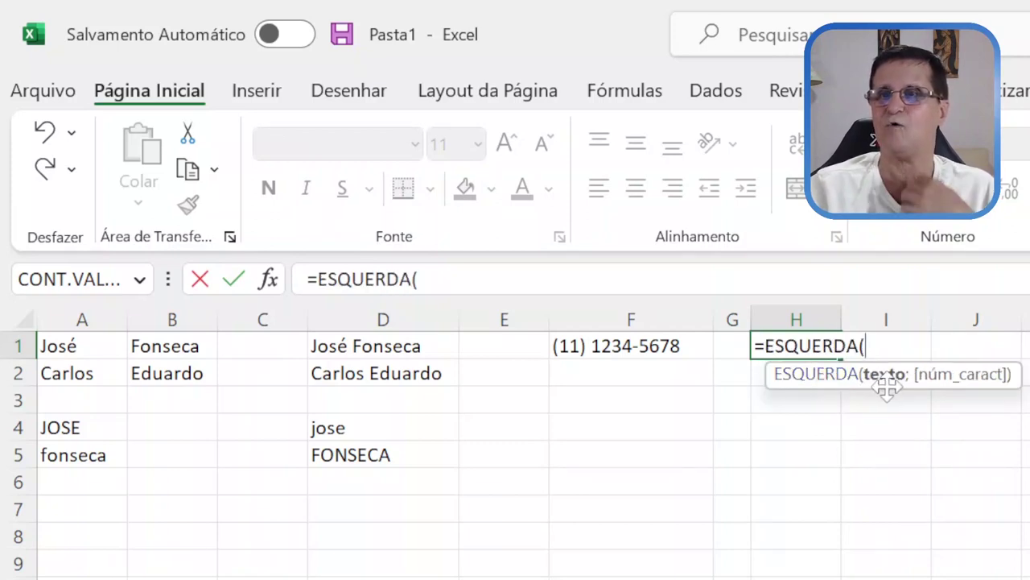
{"action": "left_click", "coordinate": [603, 344]}
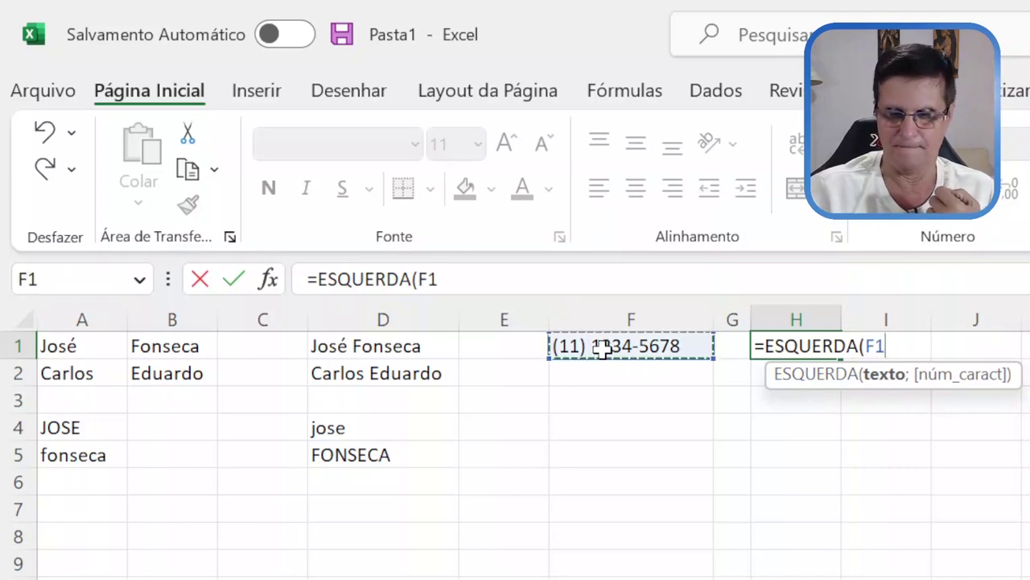
{"action": "type", "text": ";"}
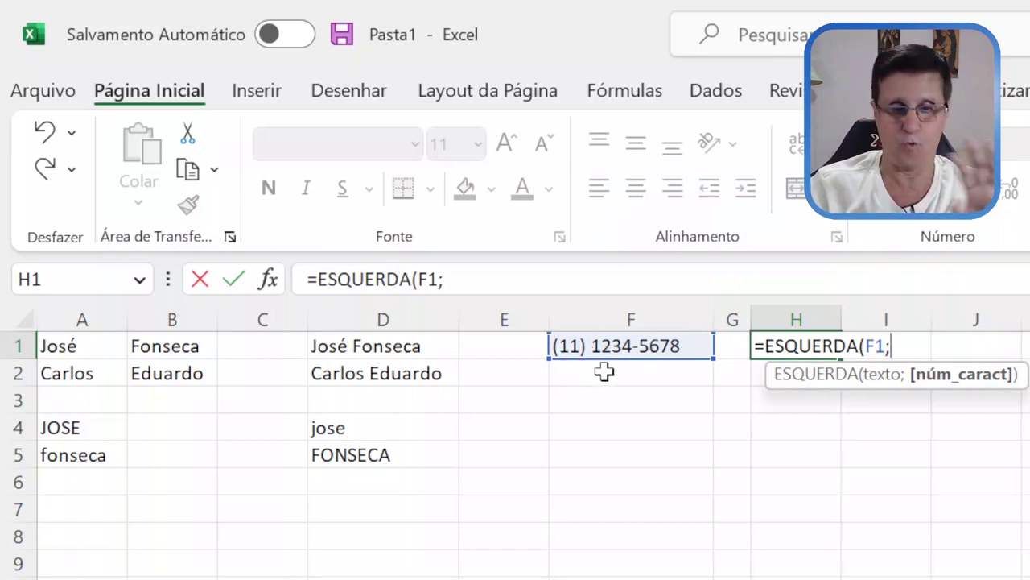
{"action": "type", "text": "4"}
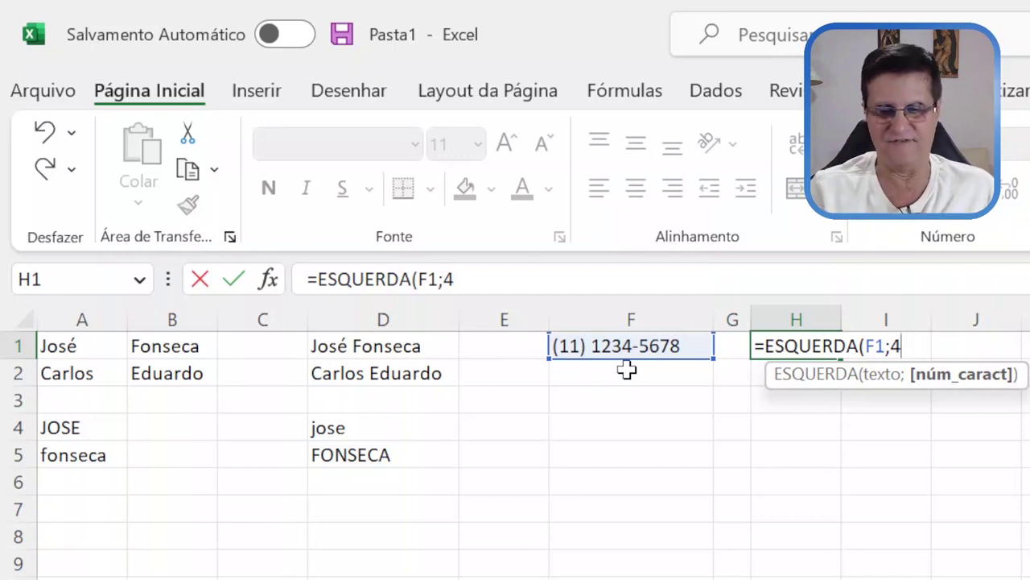
{"action": "type", "text": ")"}
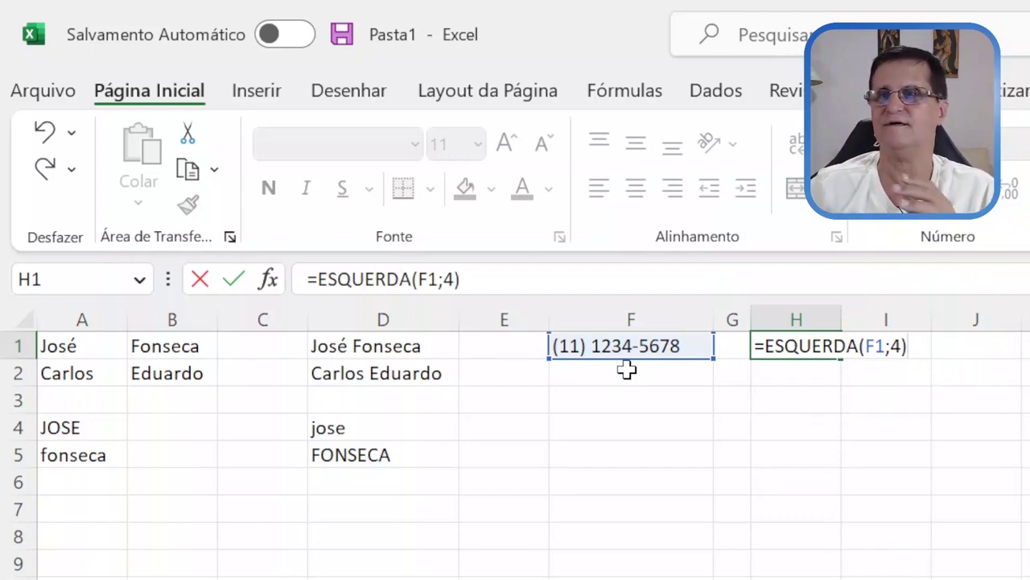
{"action": "key", "text": "Return"}
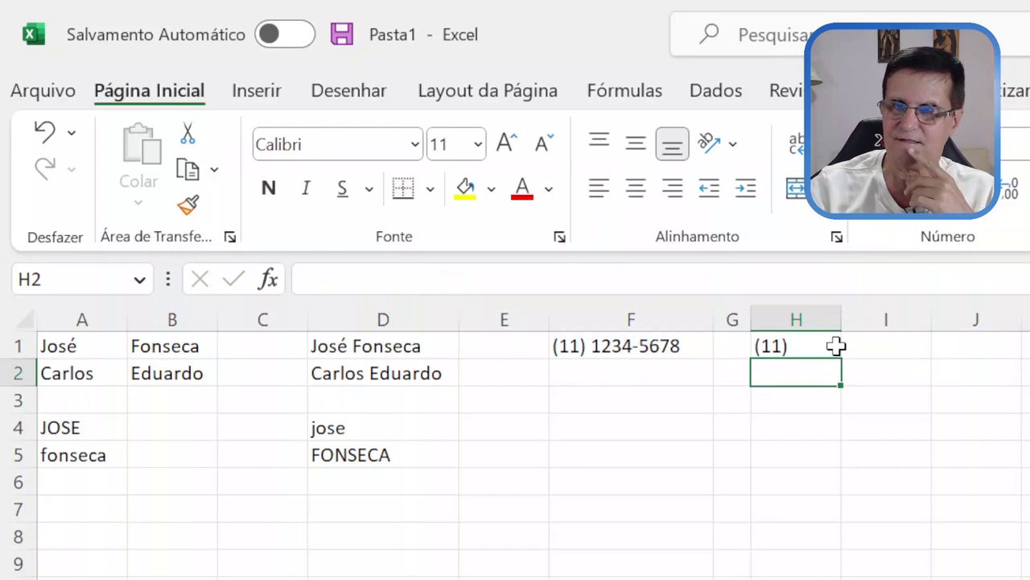
{"action": "left_click", "coordinate": [835, 346]}
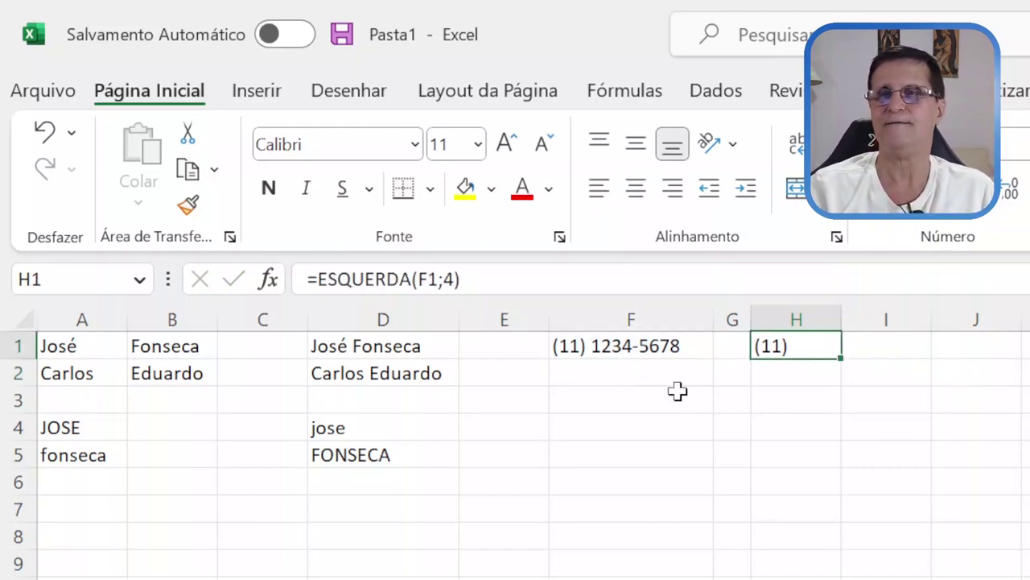
{"action": "left_click", "coordinate": [785, 380]}
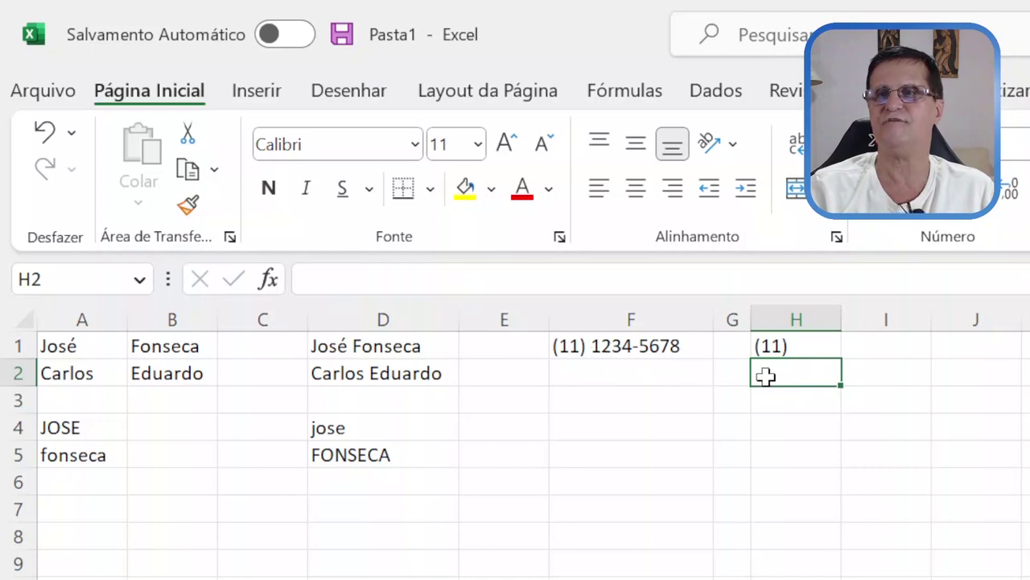
Enter =DIREITA(F1;9) in H2 to extract the phone number without its area code.
{"action": "type", "text": "="}
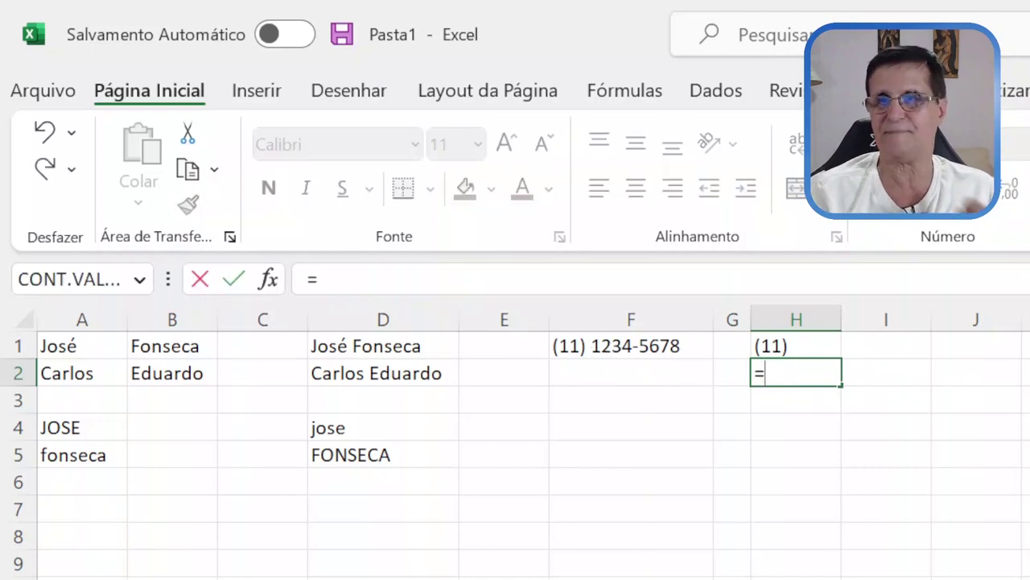
{"action": "type", "text": "dir"}
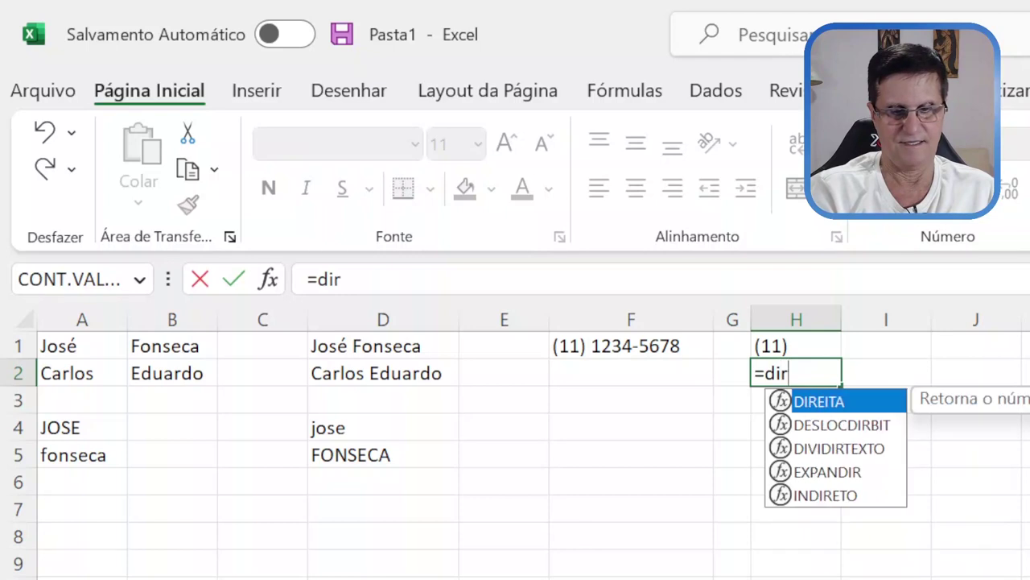
{"action": "type", "text": "eita"}
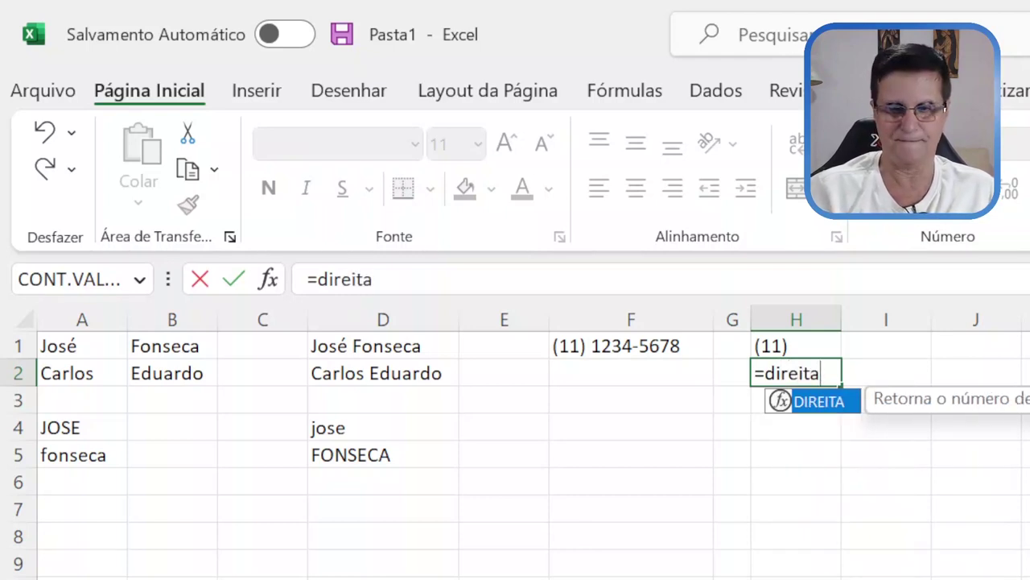
{"action": "type", "text": "("}
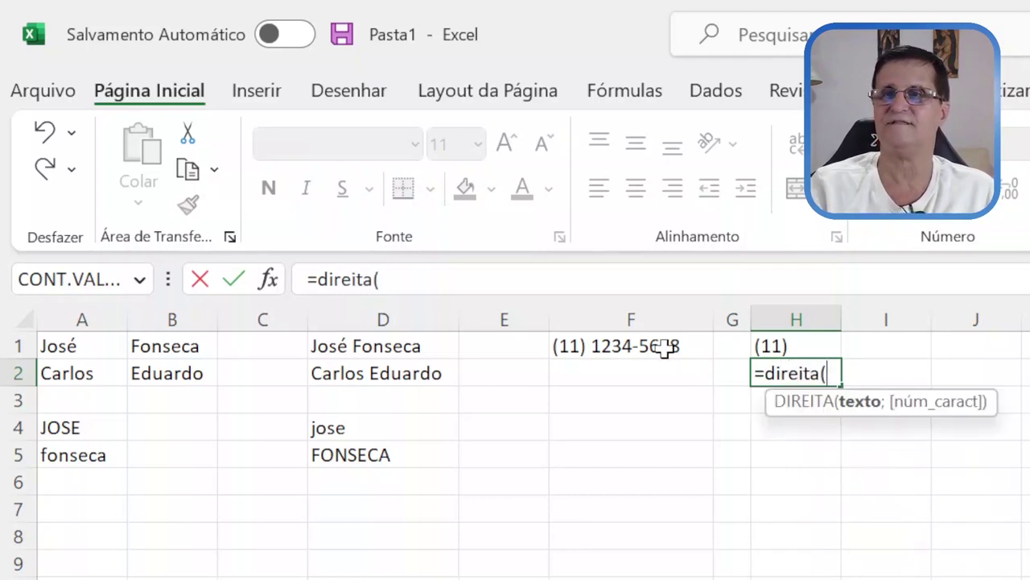
{"action": "left_click", "coordinate": [668, 347]}
{"action": "type", "text": ";"}
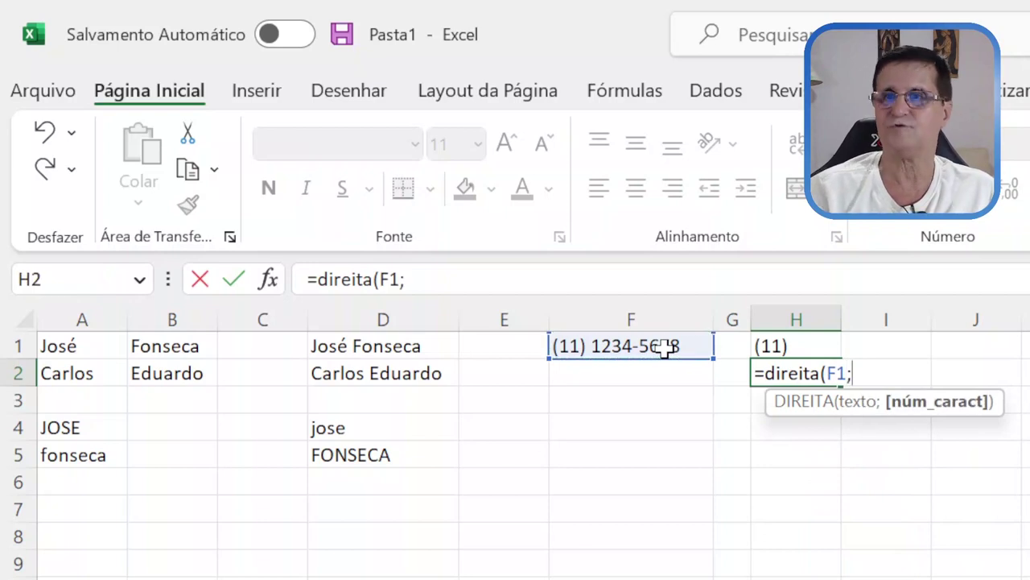
{"action": "type", "text": "9"}
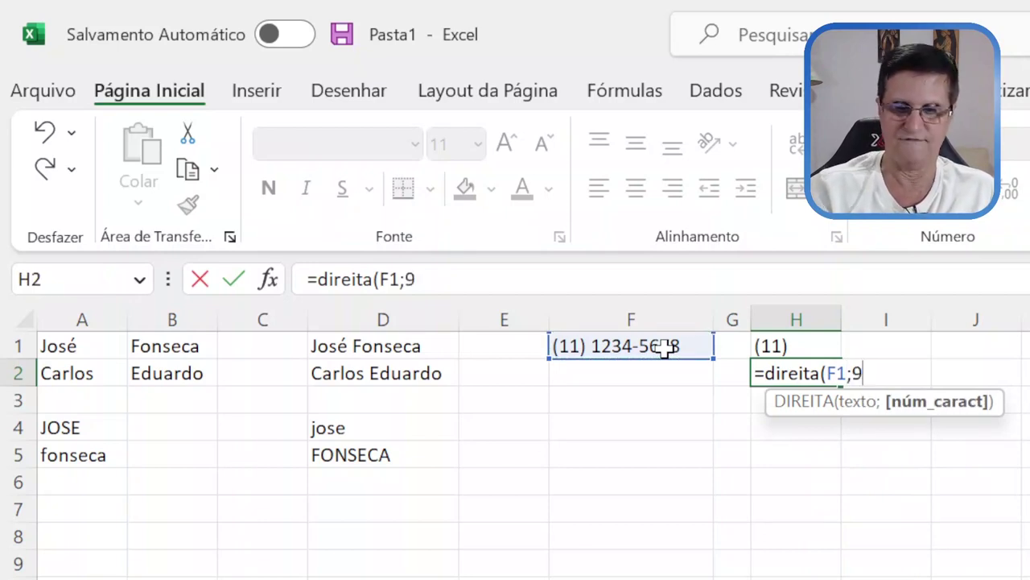
{"action": "type", "text": ")"}
{"action": "key", "text": "Return"}
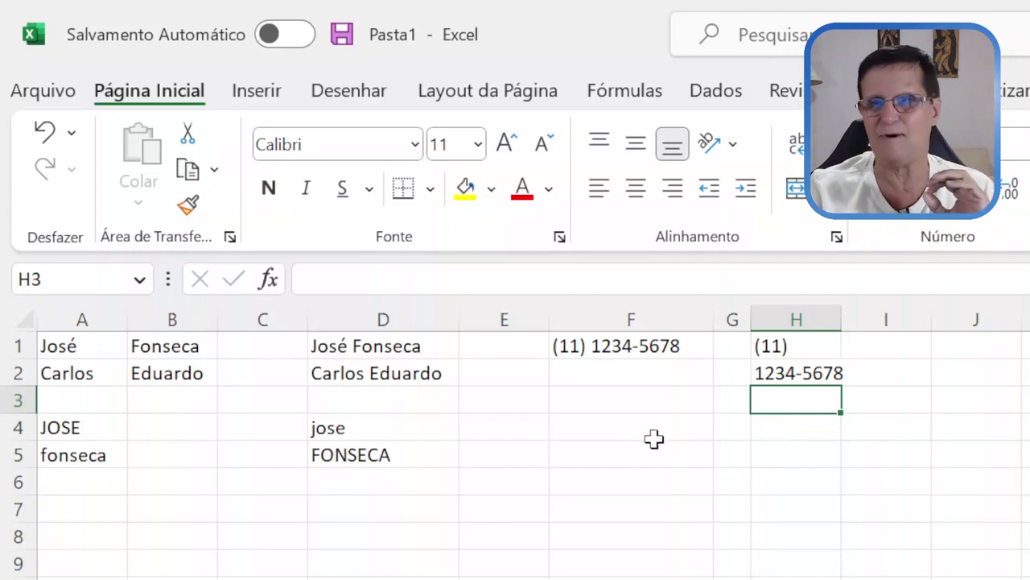
{"action": "left_click", "coordinate": [621, 458]}
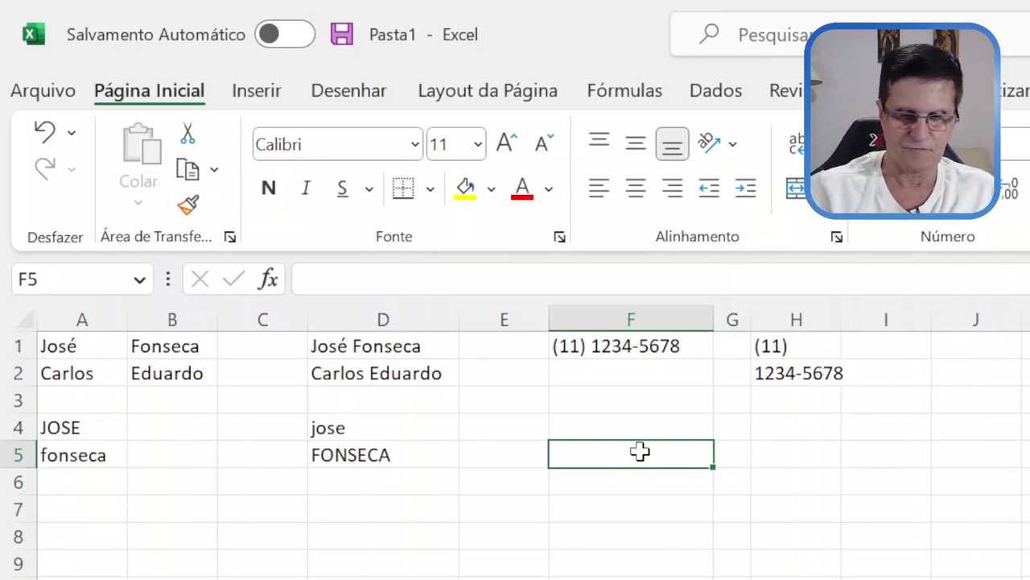
Type 'O Excel é uma programa incrível' into F5 and widen column F to fit it.
{"action": "type", "text": "O Excel "}
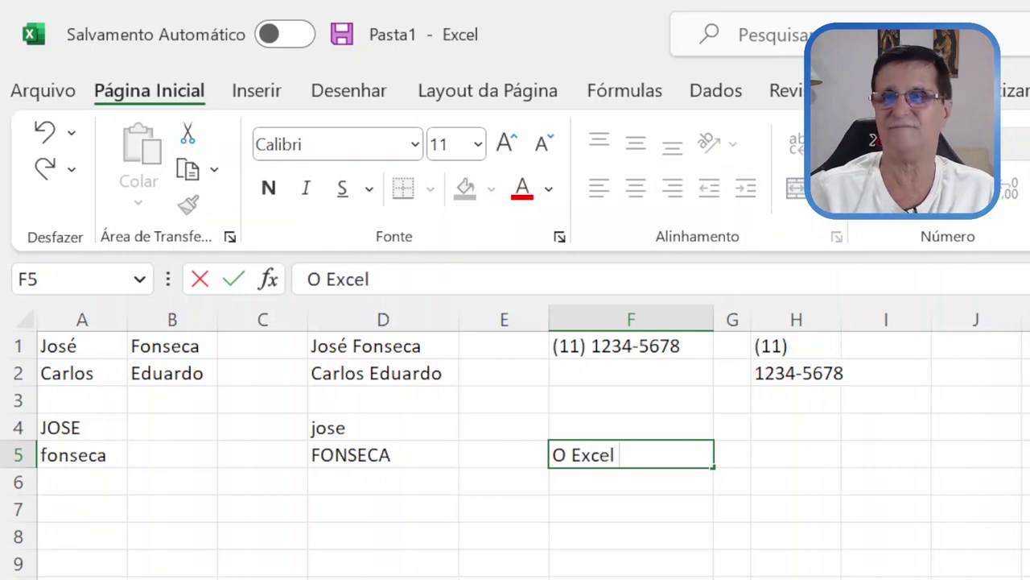
{"action": "type", "text": "é uma"}
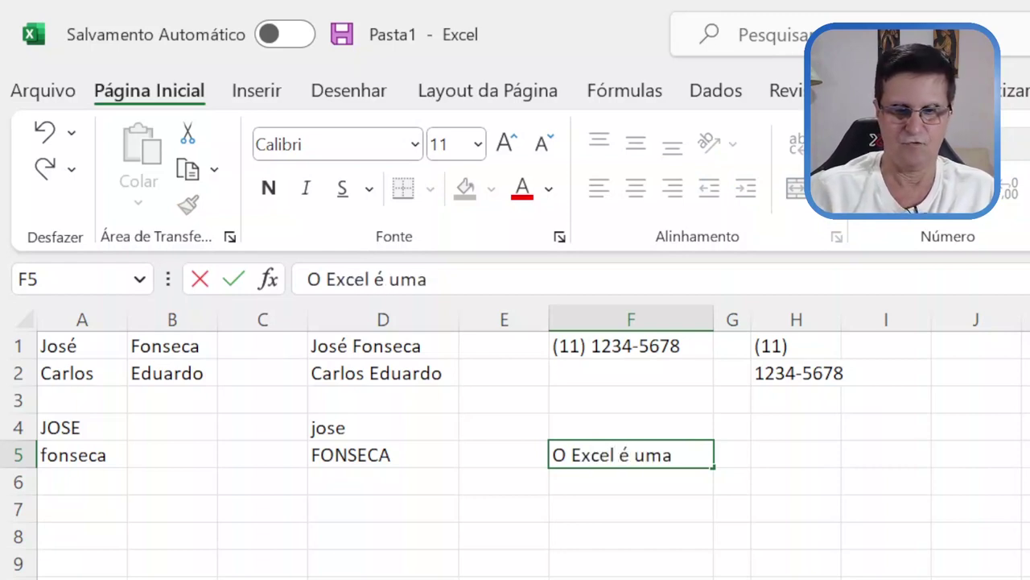
{"action": "type", "text": " programa incrível"}
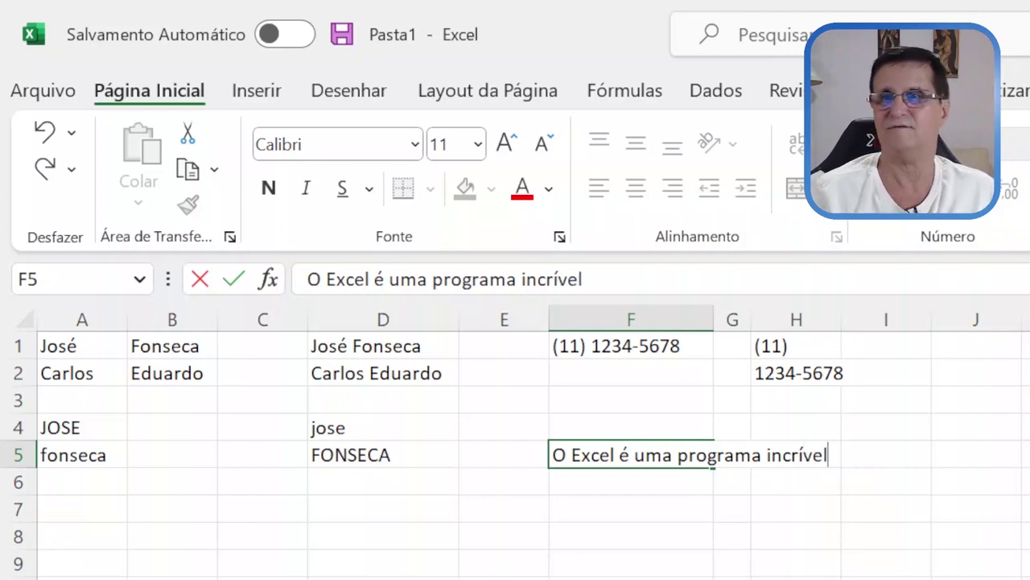
{"action": "key", "text": "Return"}
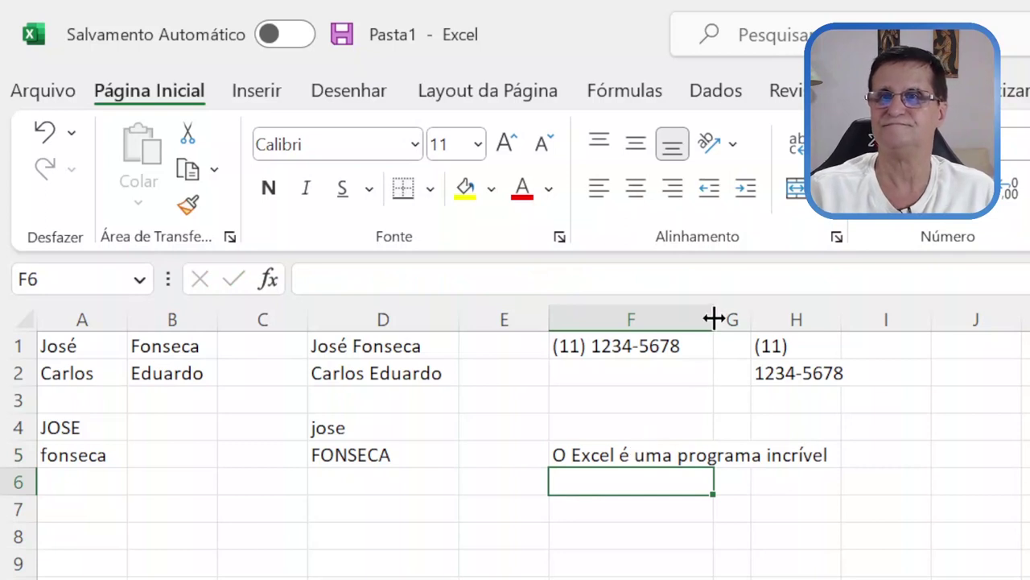
{"action": "left_click_drag", "start_coordinate": [713, 320], "coordinate": [842, 337]}
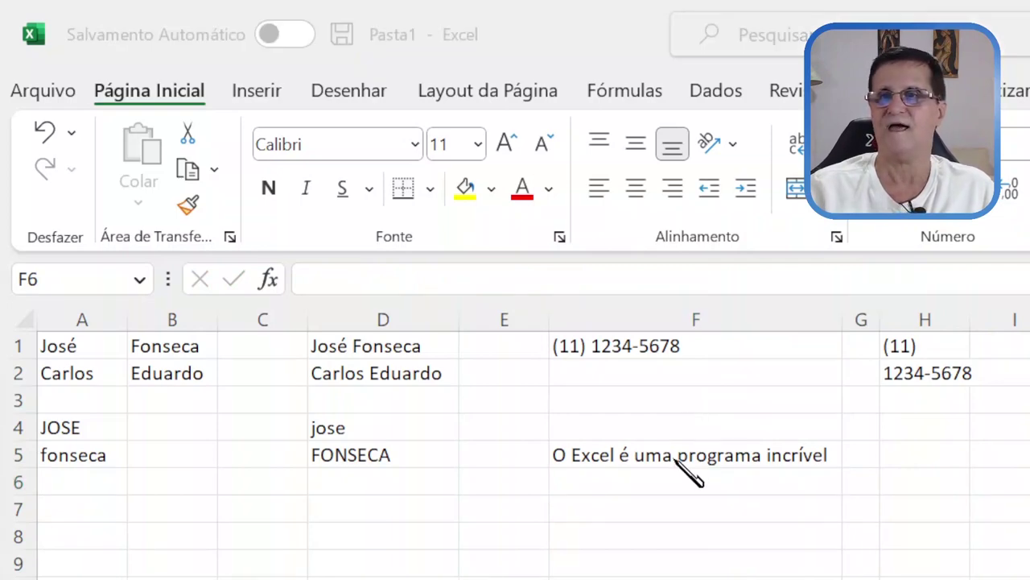
{"action": "left_click", "coordinate": [662, 478]}
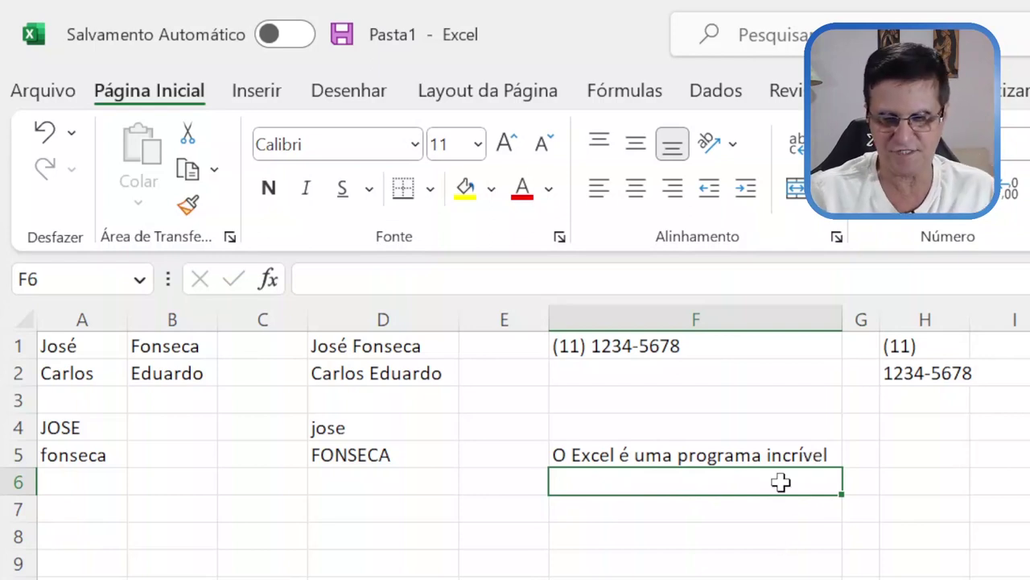
{"action": "type", "text": "="}
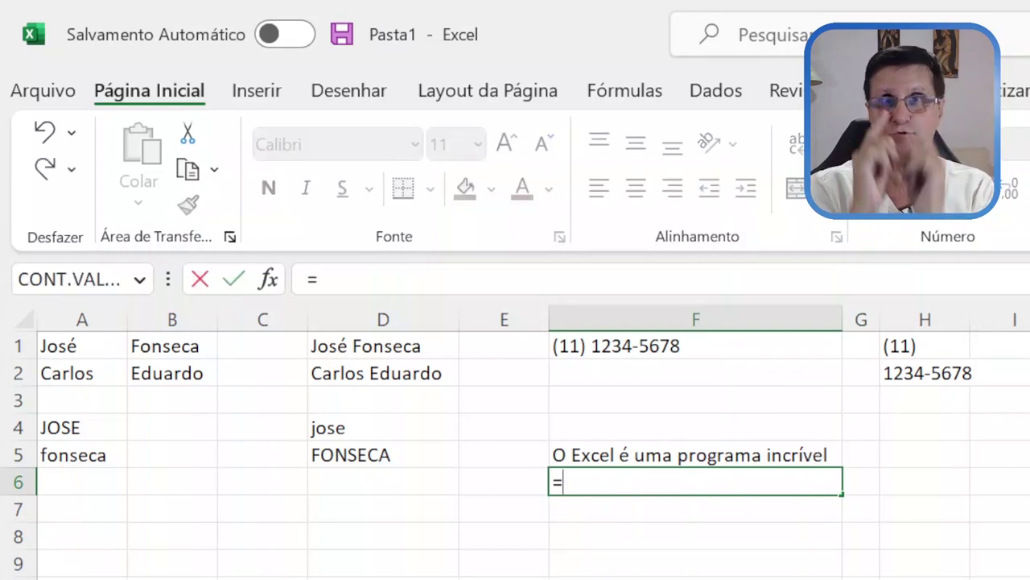
{"action": "type", "text": "subs"}
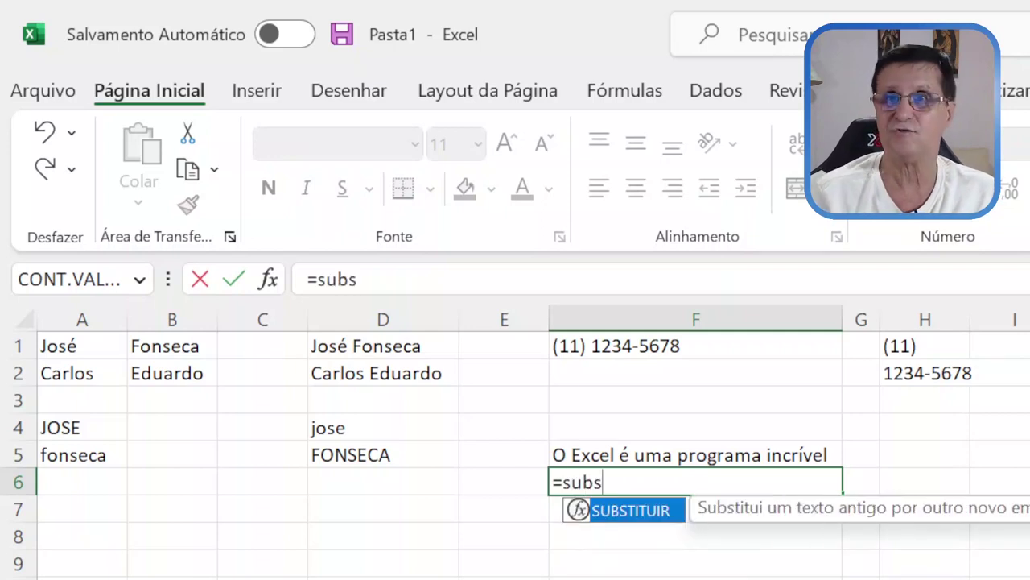
Enter =SUBSTITUIR(F5;"incrível";"fantástico") in F6 and widen column F slightly.
{"action": "double_click", "coordinate": [664, 510]}
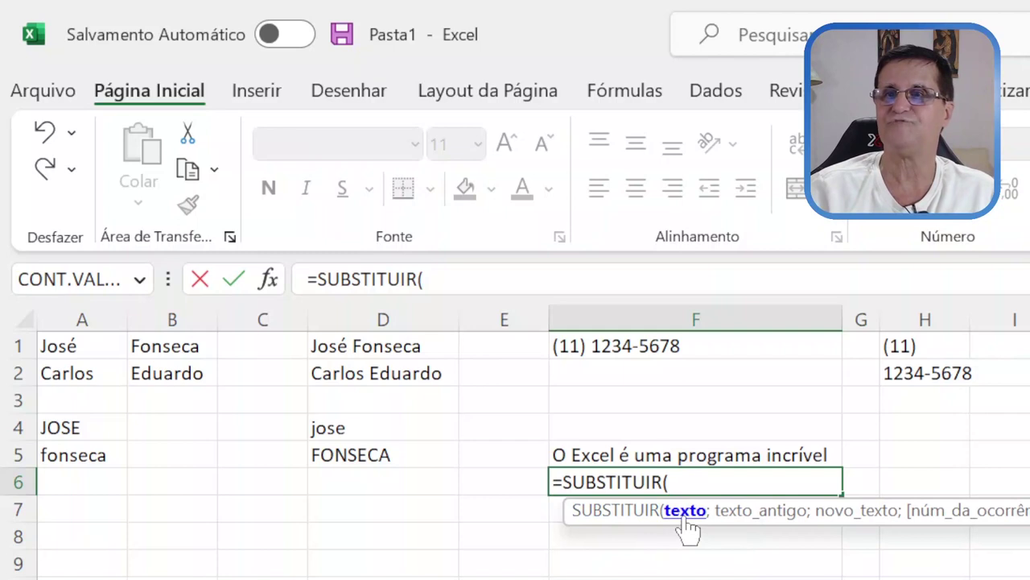
{"action": "left_click", "coordinate": [692, 451]}
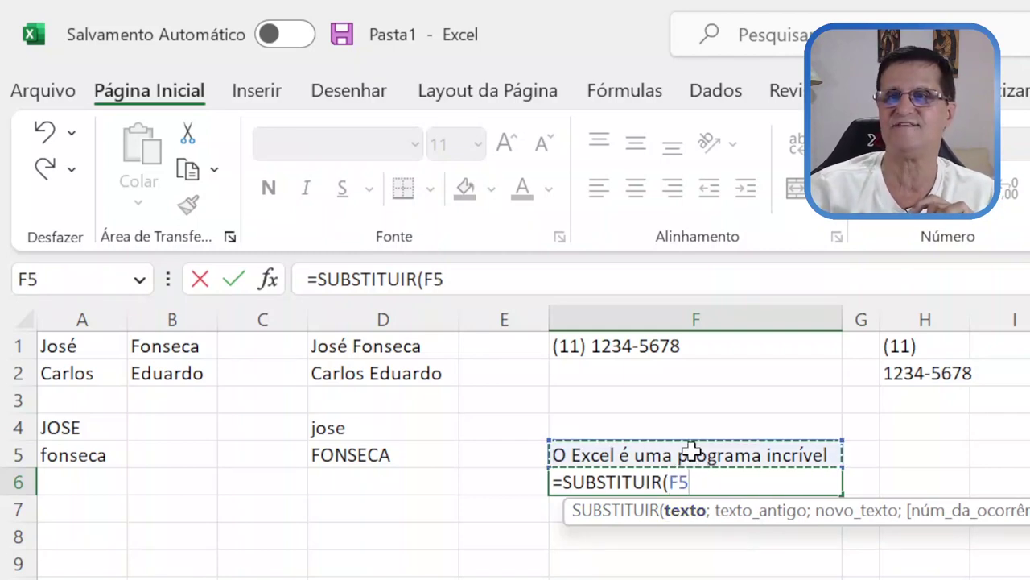
{"action": "type", "text": ";"}
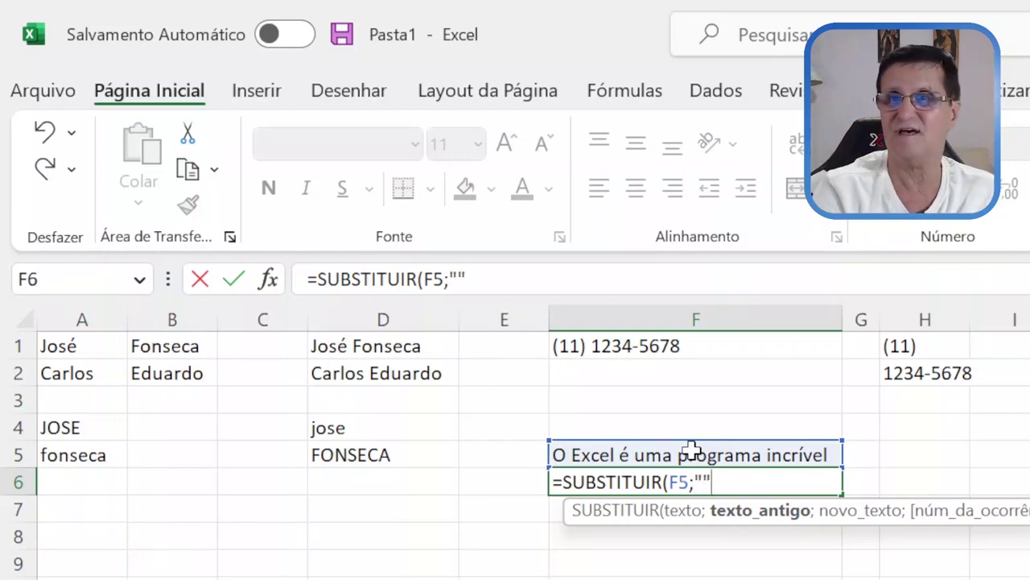
{"action": "key", "text": "Return"}
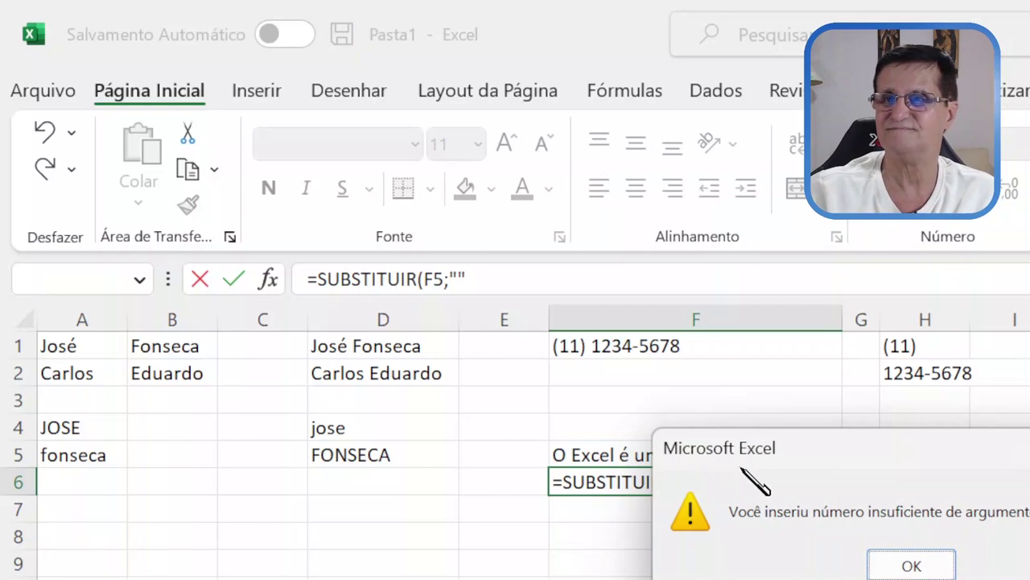
{"action": "left_click", "coordinate": [911, 566]}
{"action": "type", "text": "incrível"}
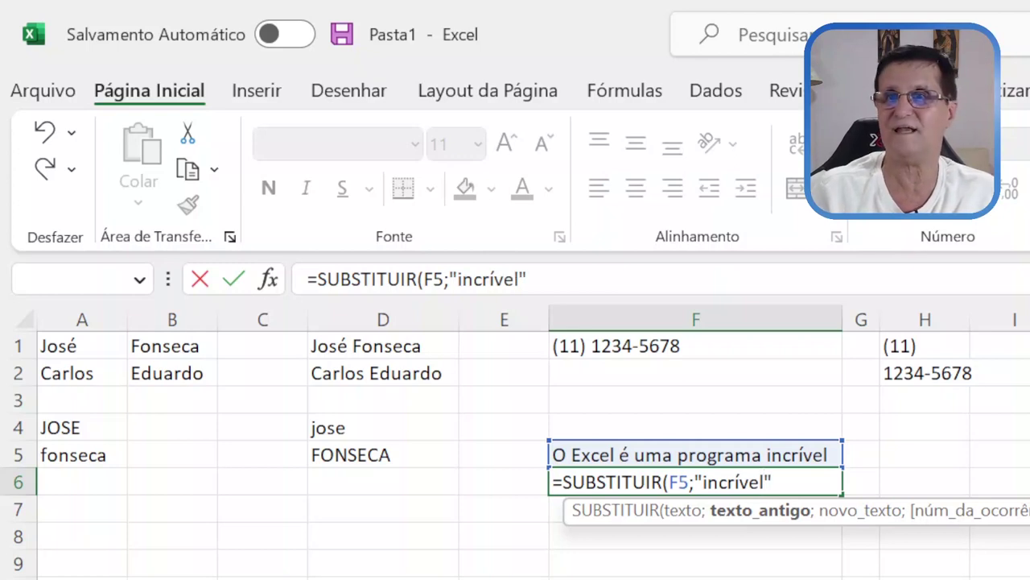
{"action": "type", "text": ";\"fantástico"}
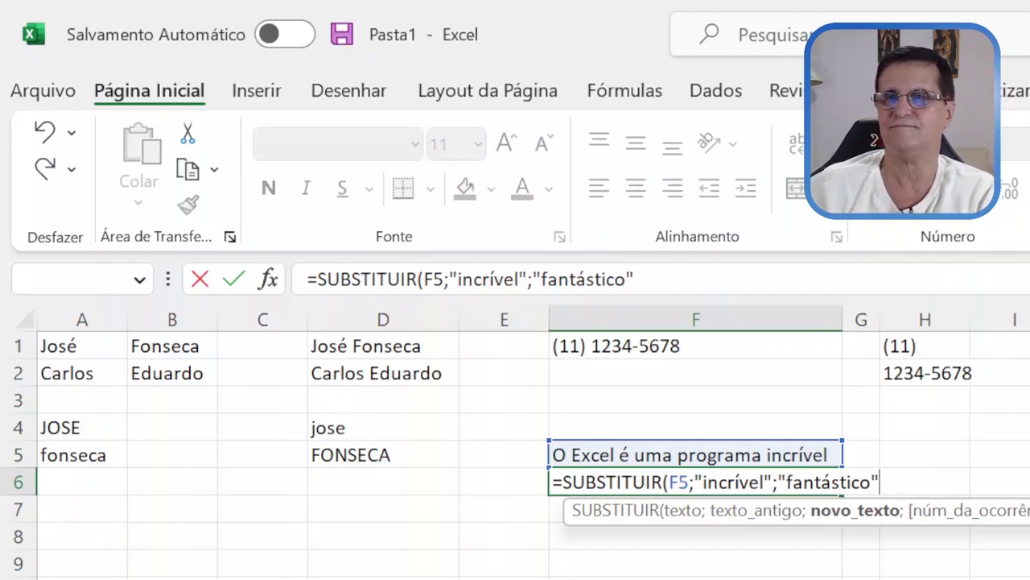
{"action": "type", "text": ")"}
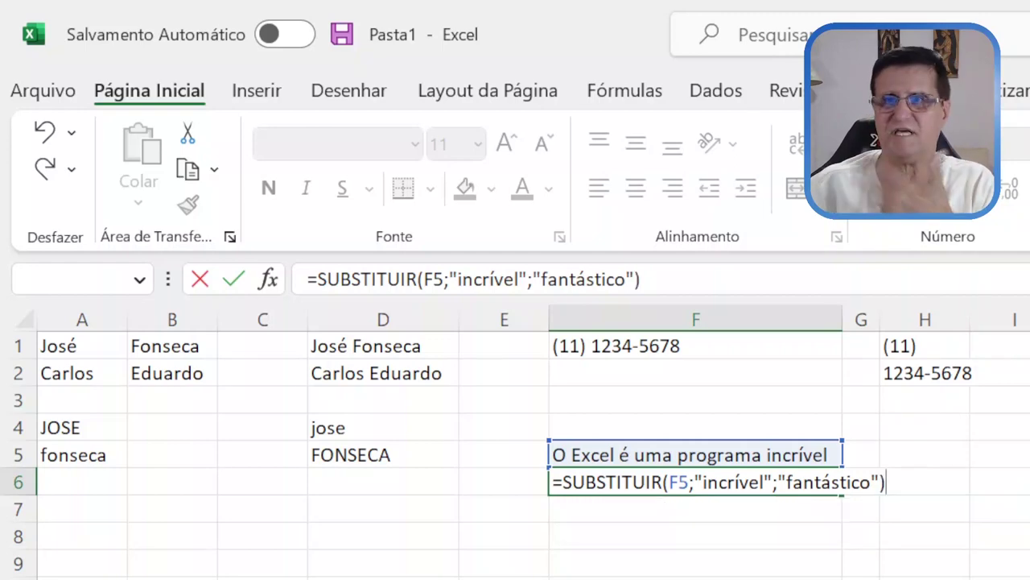
{"action": "key", "text": "Return"}
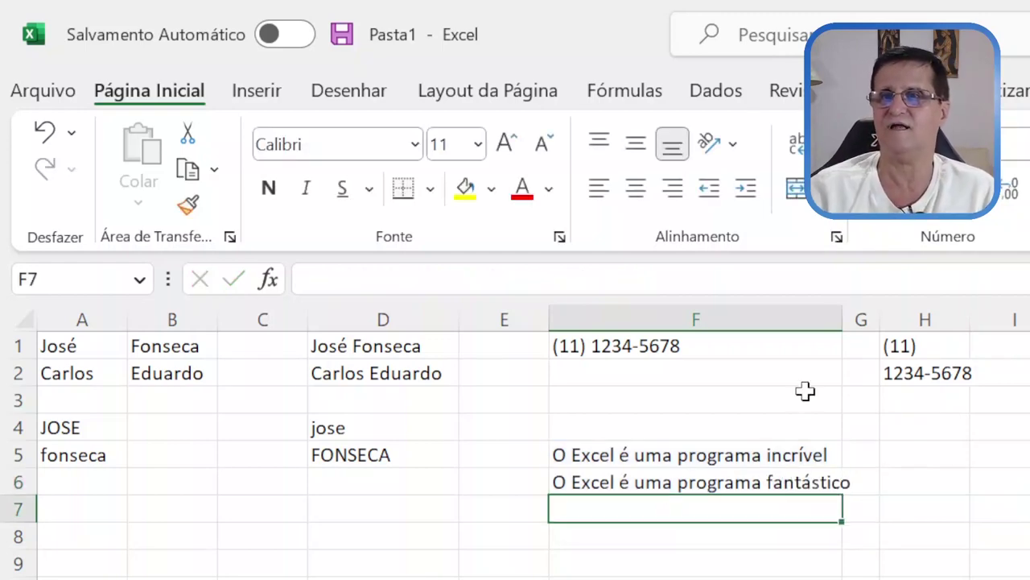
{"action": "left_click_drag", "start_coordinate": [844, 317], "coordinate": [865, 317]}
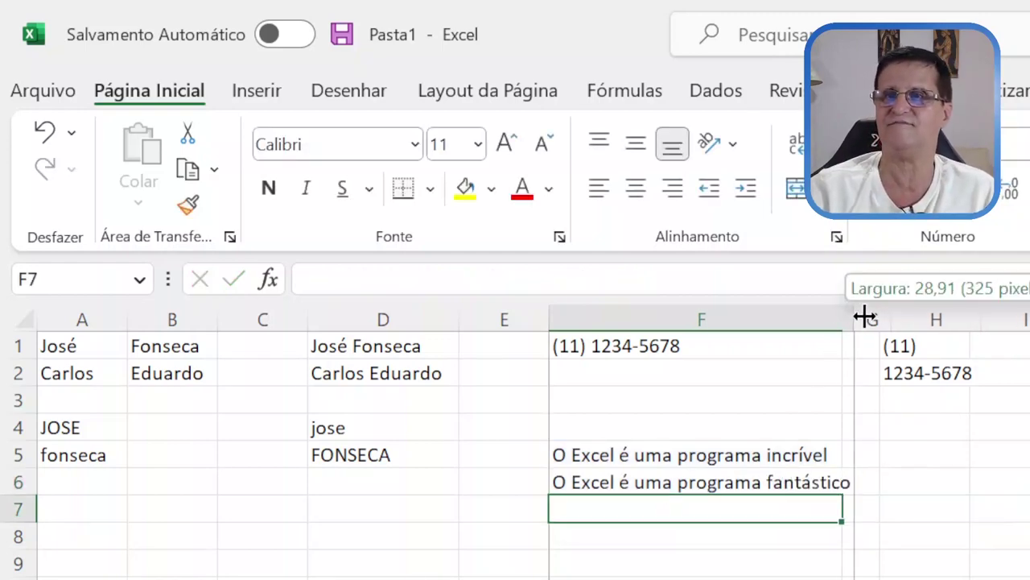
Compare F5's original sentence with F6's SUBSTITUIR formula showing "fantástico".
{"action": "left_click", "coordinate": [791, 457]}
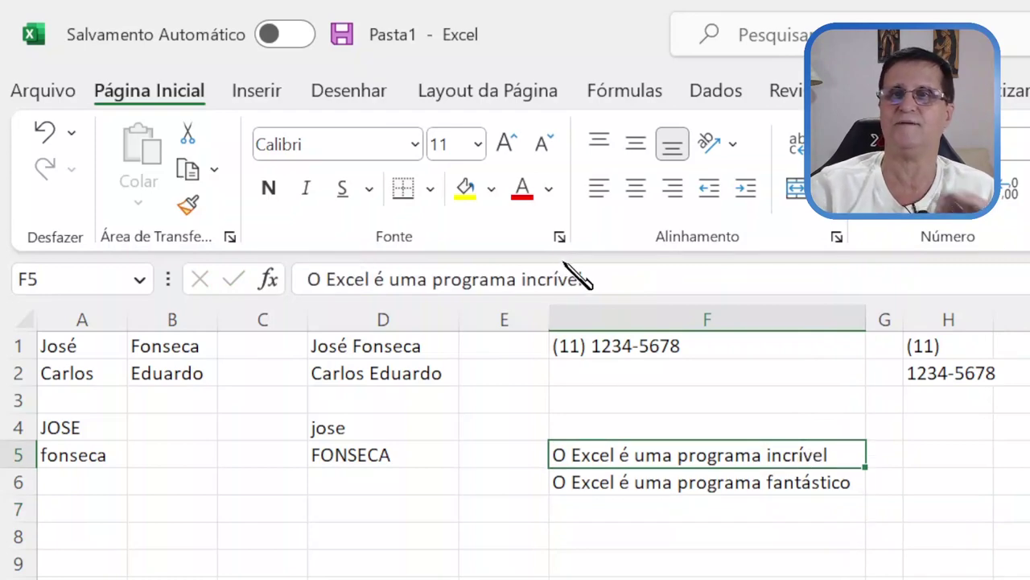
{"action": "left_click", "coordinate": [700, 491]}
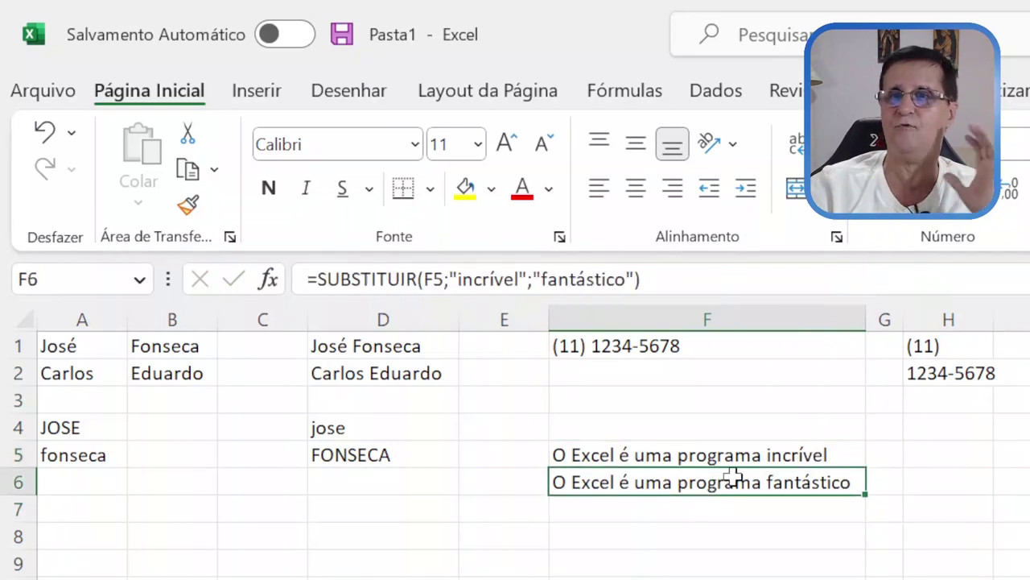